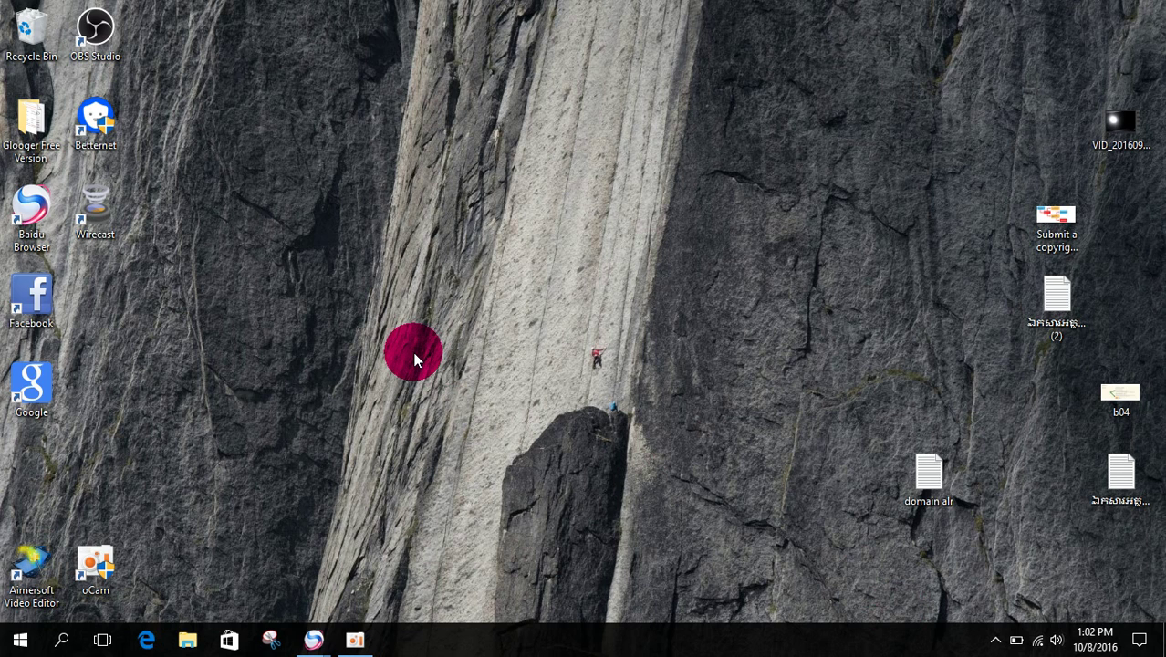
- Refresh the desktop and move the Khmer-named text file below b04 closer to the domain alr file
right_click(481, 291)
left_click(539, 341)
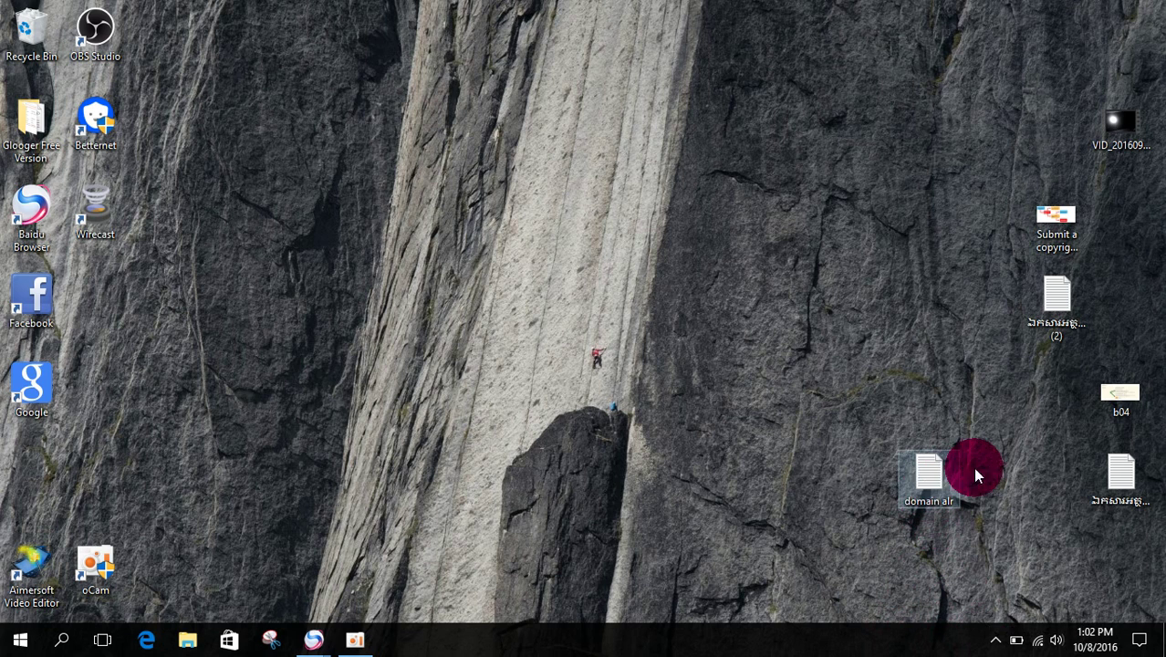
left_click_drag(1113, 476, 1050, 485)
left_click(545, 252)
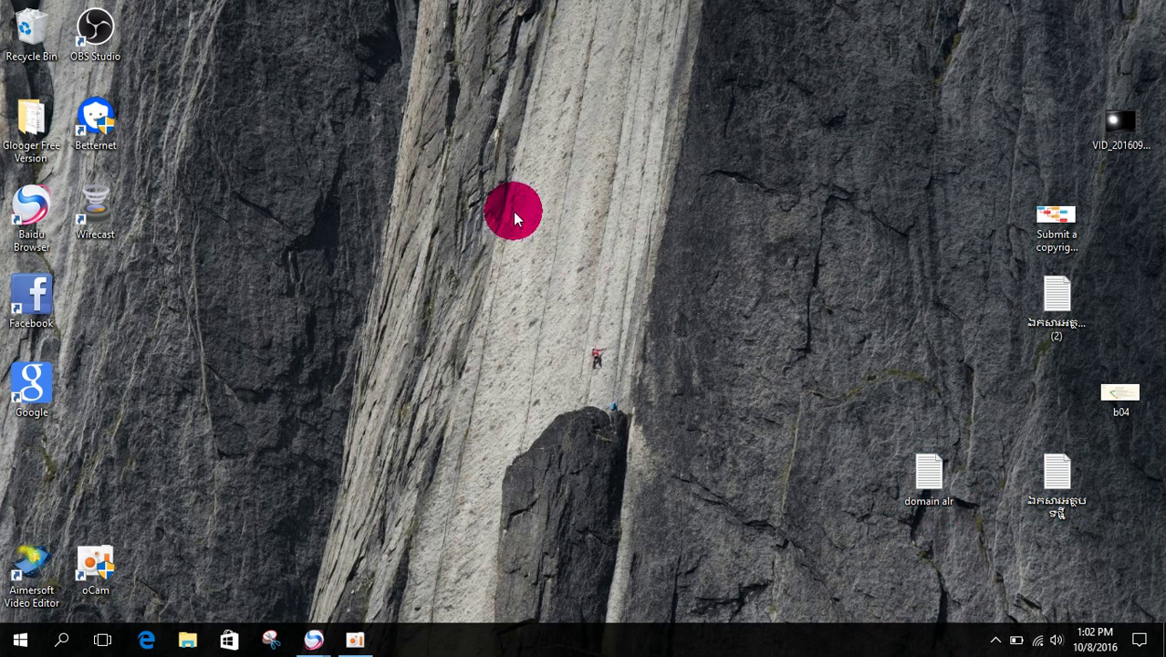
- Create a new text document on the desktop and name it kfdsjafkdksafdkfdsfd
right_click(489, 169)
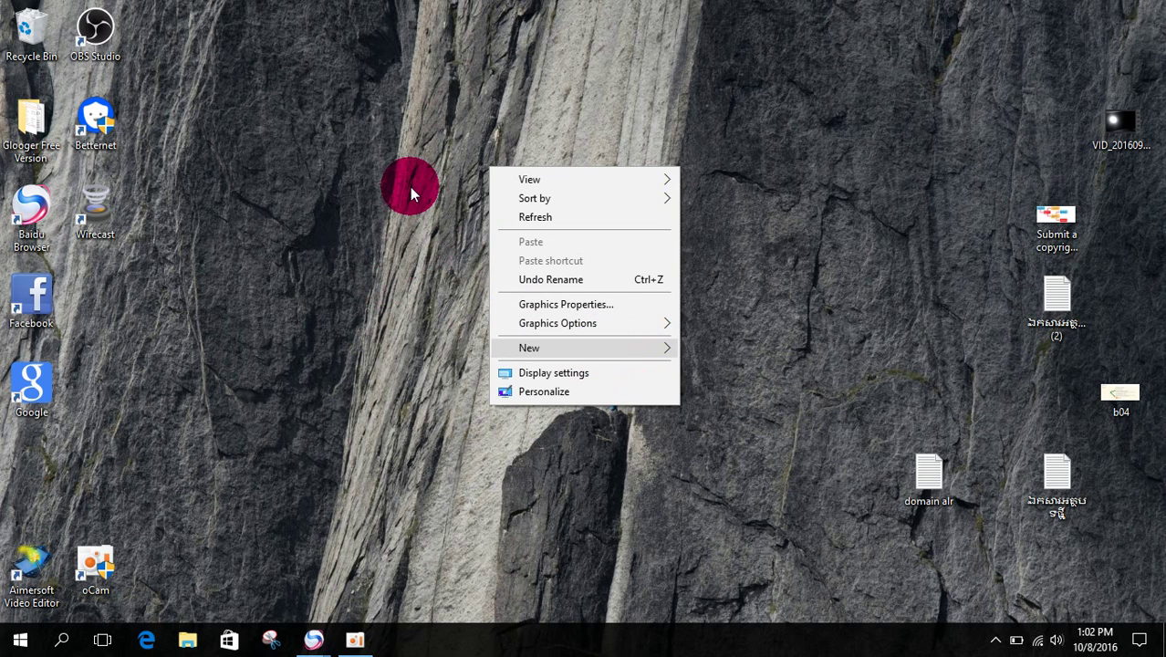
right_click(554, 516)
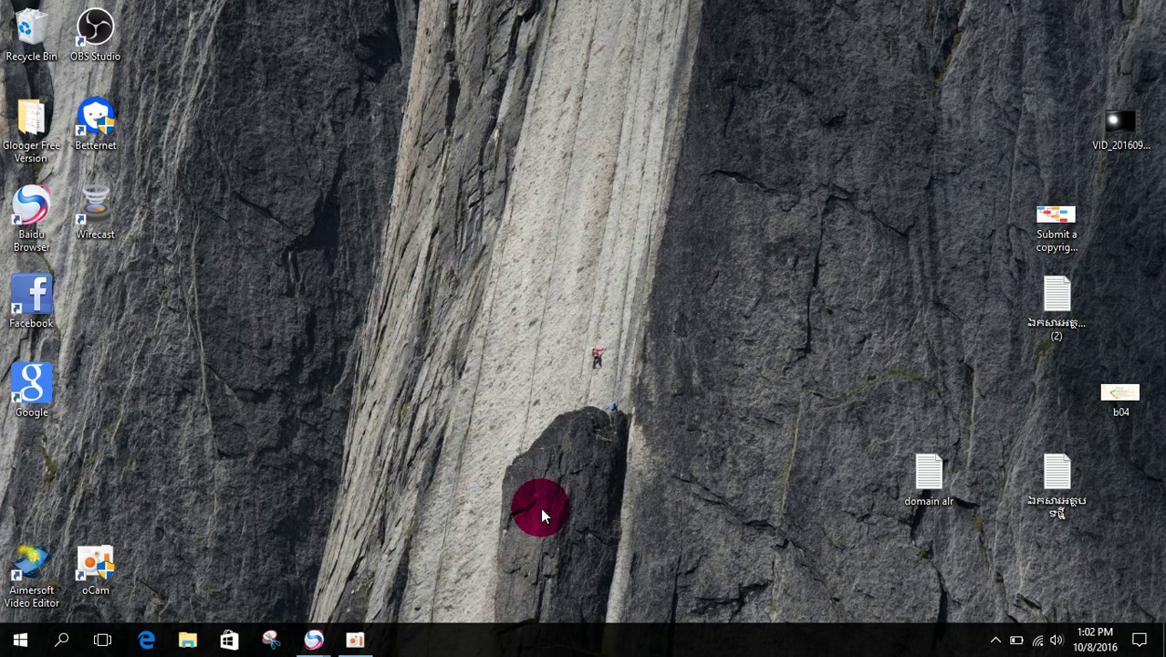
right_click(447, 124)
mouse_move(591, 307)
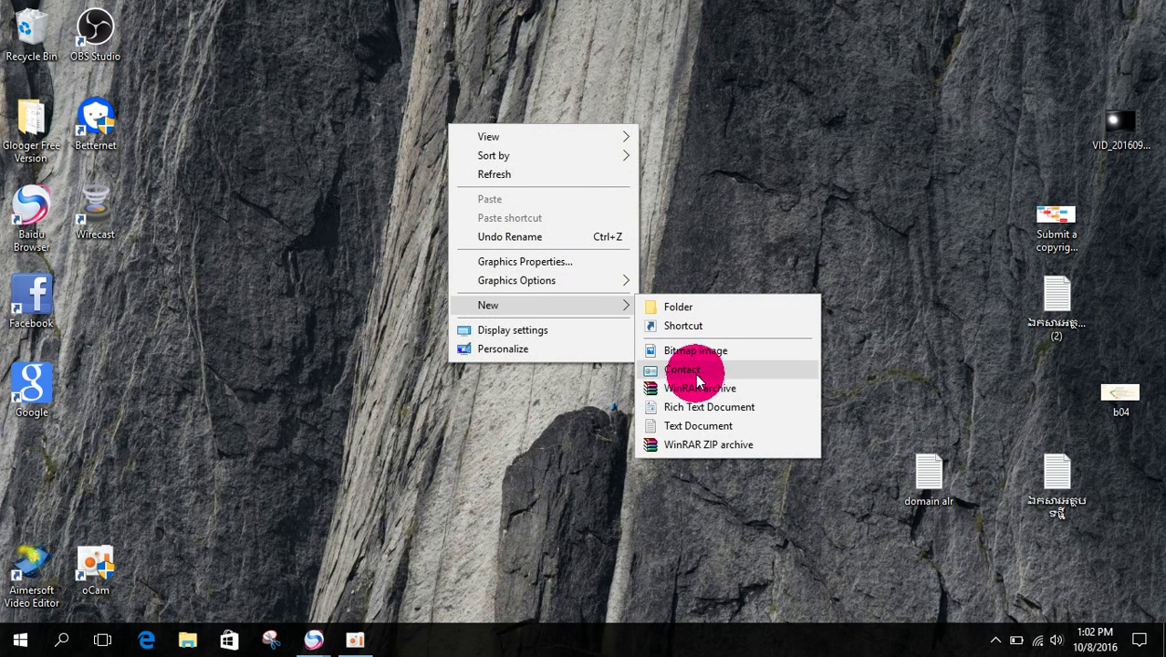
left_click(679, 425)
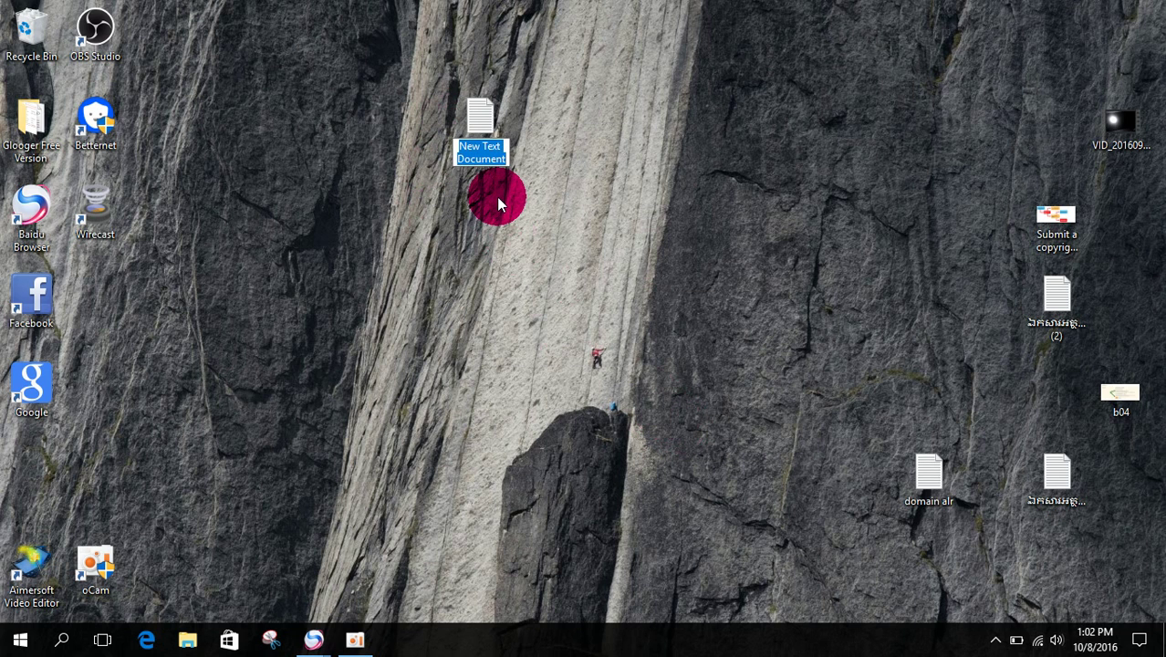
type("kfdsjafkdks")
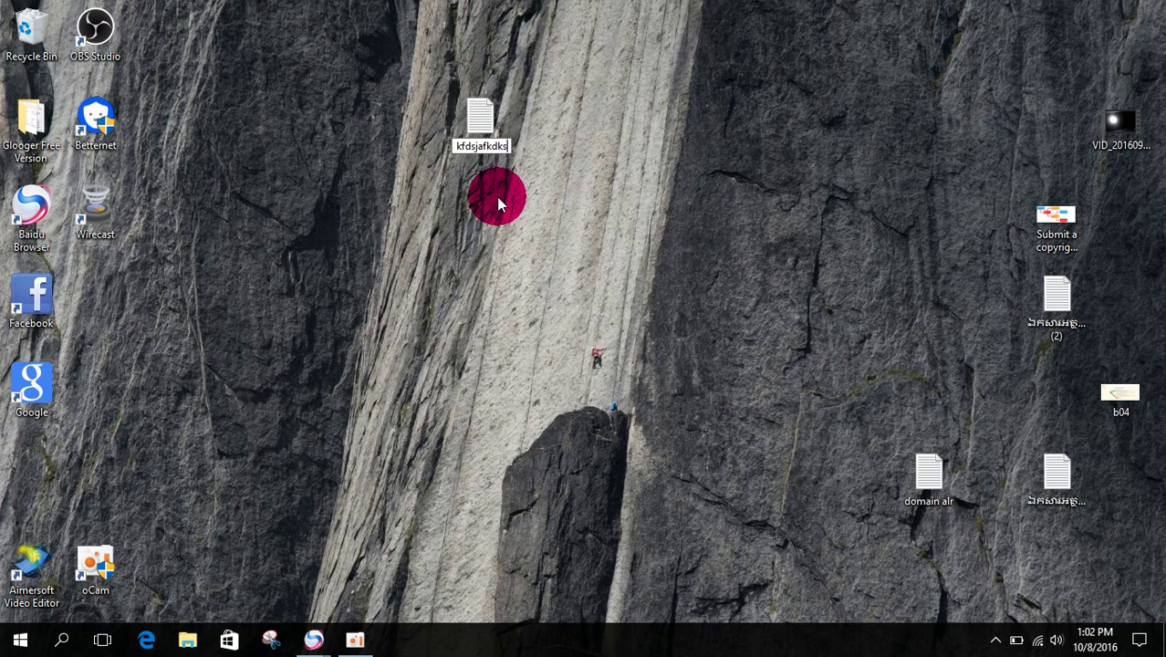
type("afdkfdsfd")
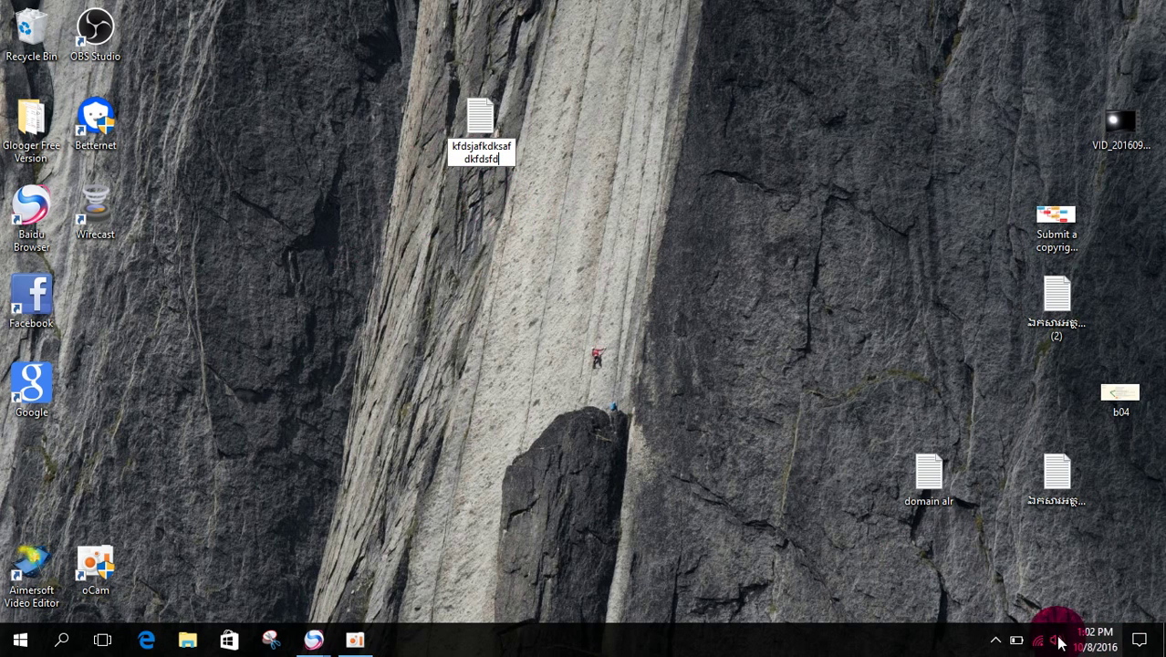
key("Return")
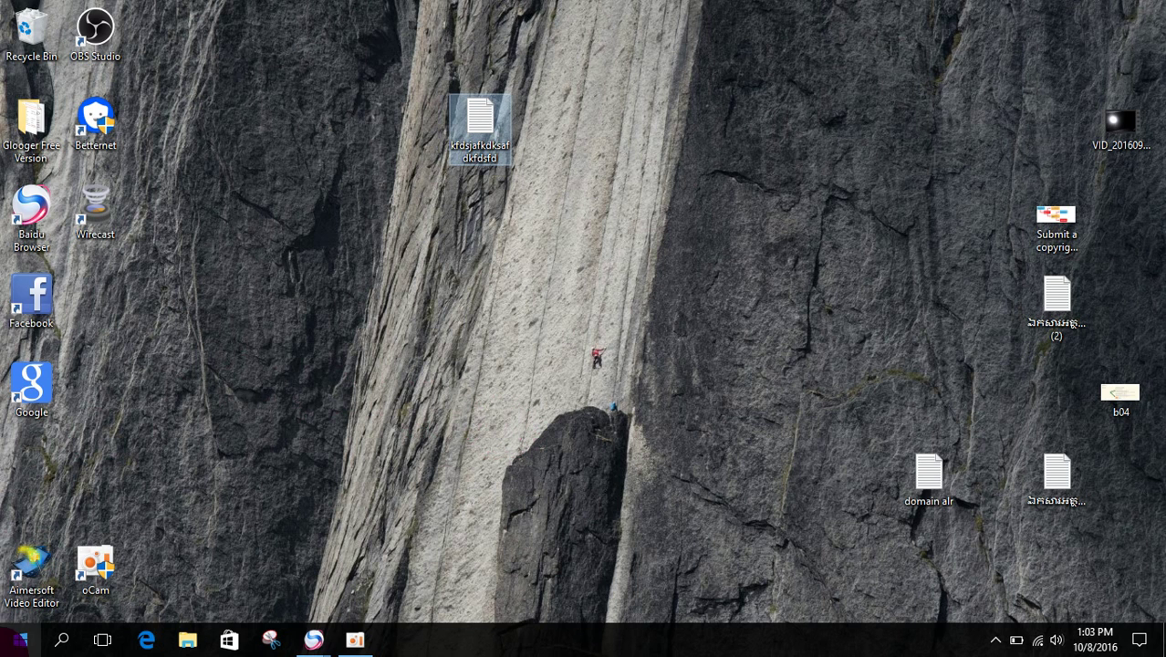
- Open the Region & language page under Time & language in Windows Settings
left_click(16, 644)
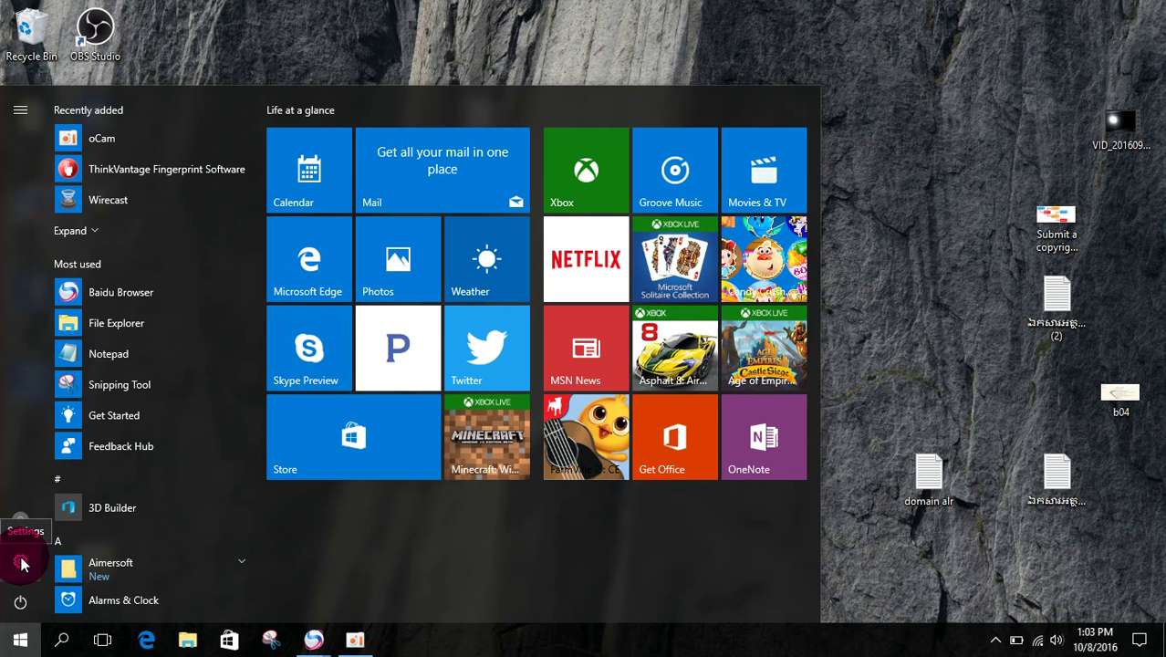
left_click(21, 564)
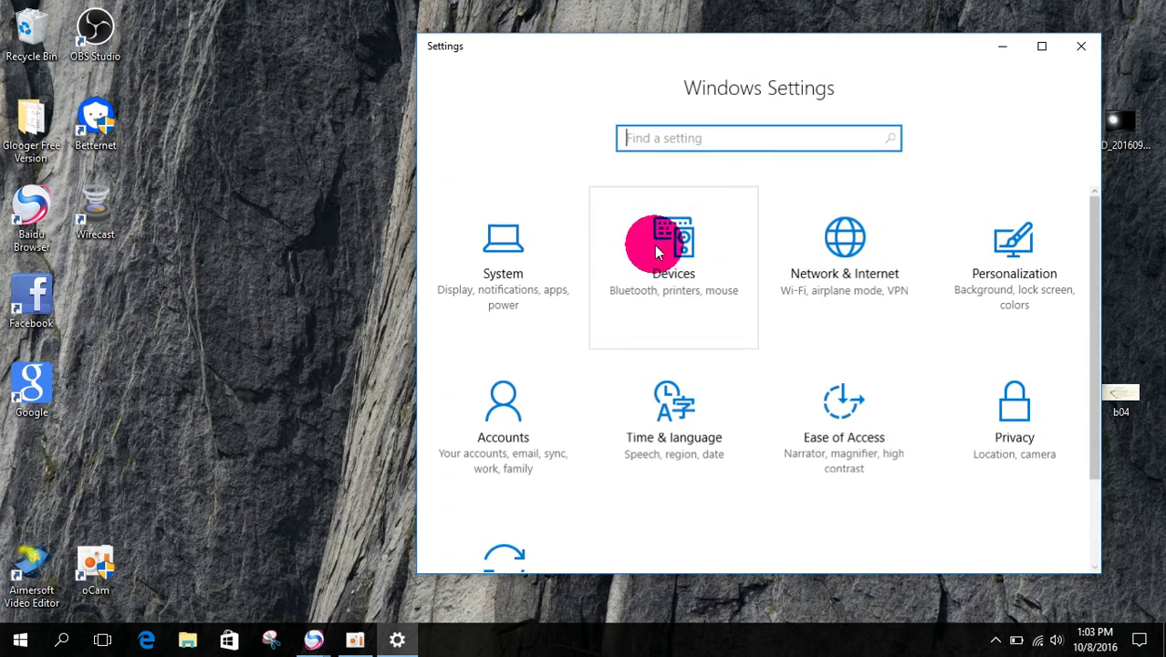
left_click_drag(782, 48, 539, 45)
scroll(686, 367, "down", 2)
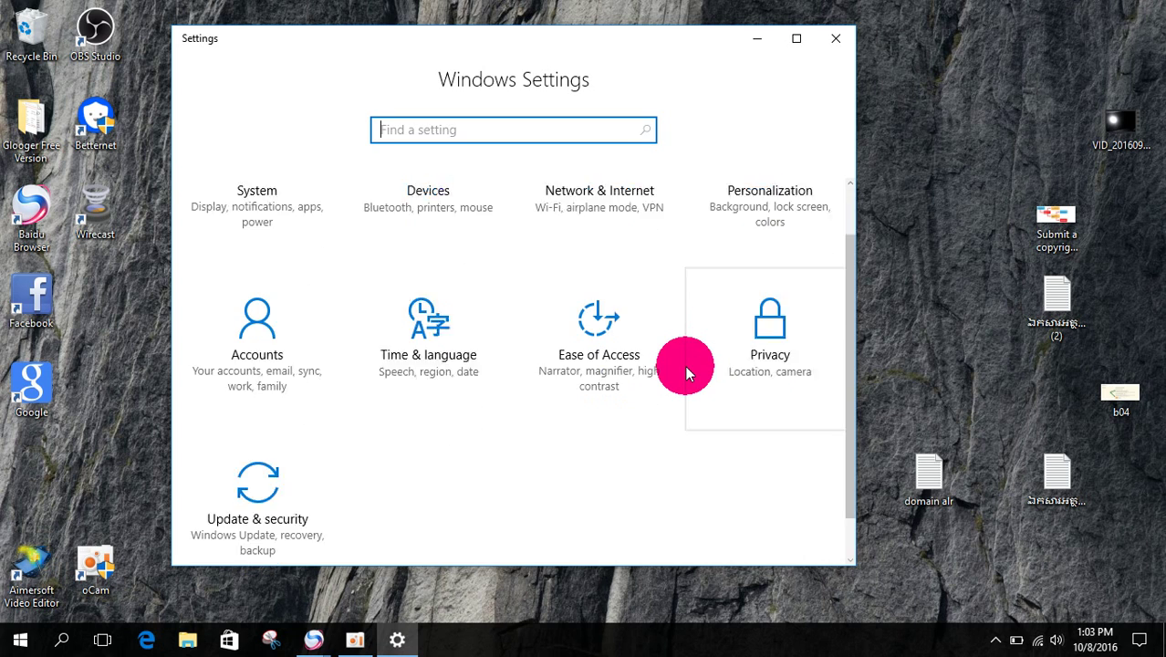
scroll(602, 537, "up", 2)
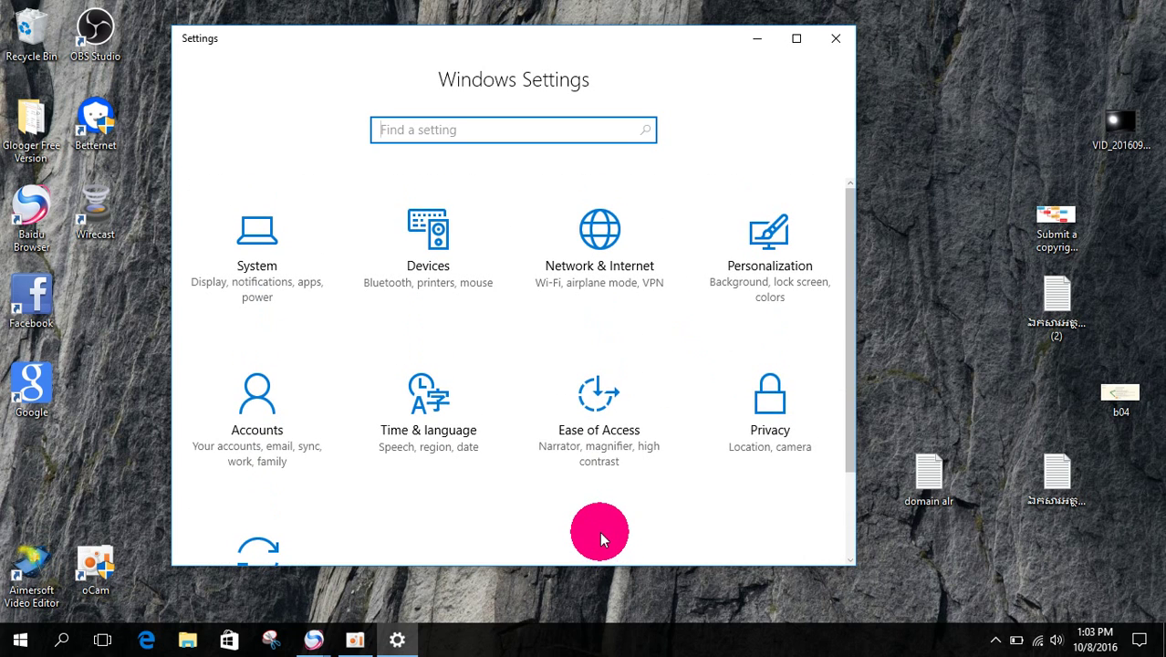
scroll(599, 531, "down", 2)
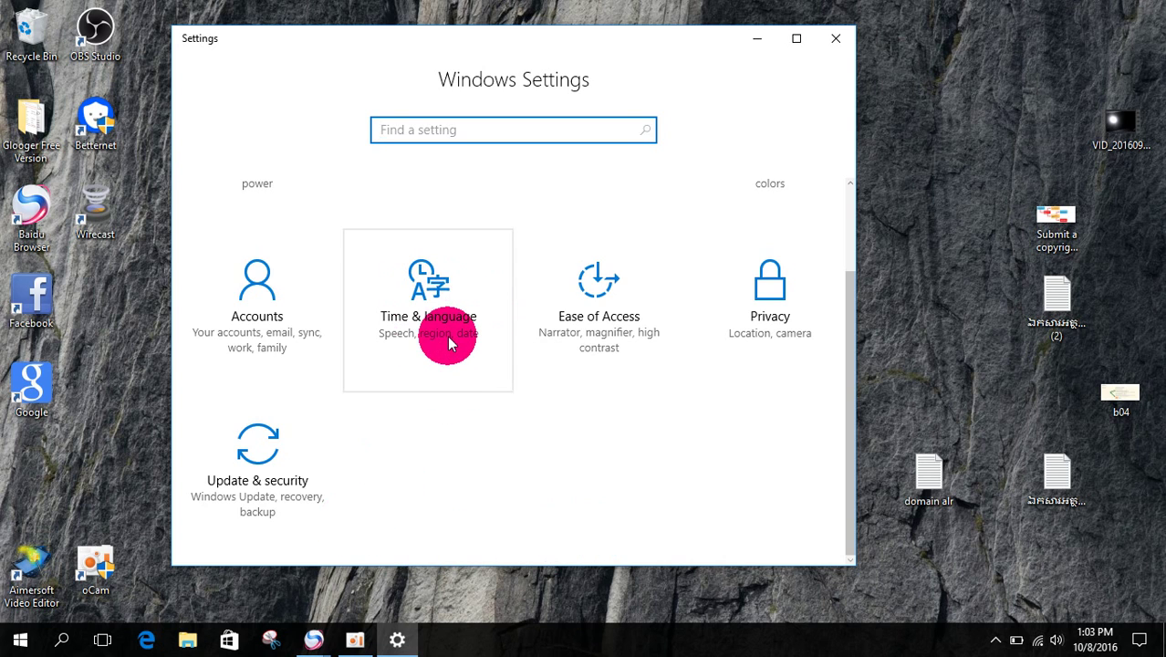
left_click(425, 301)
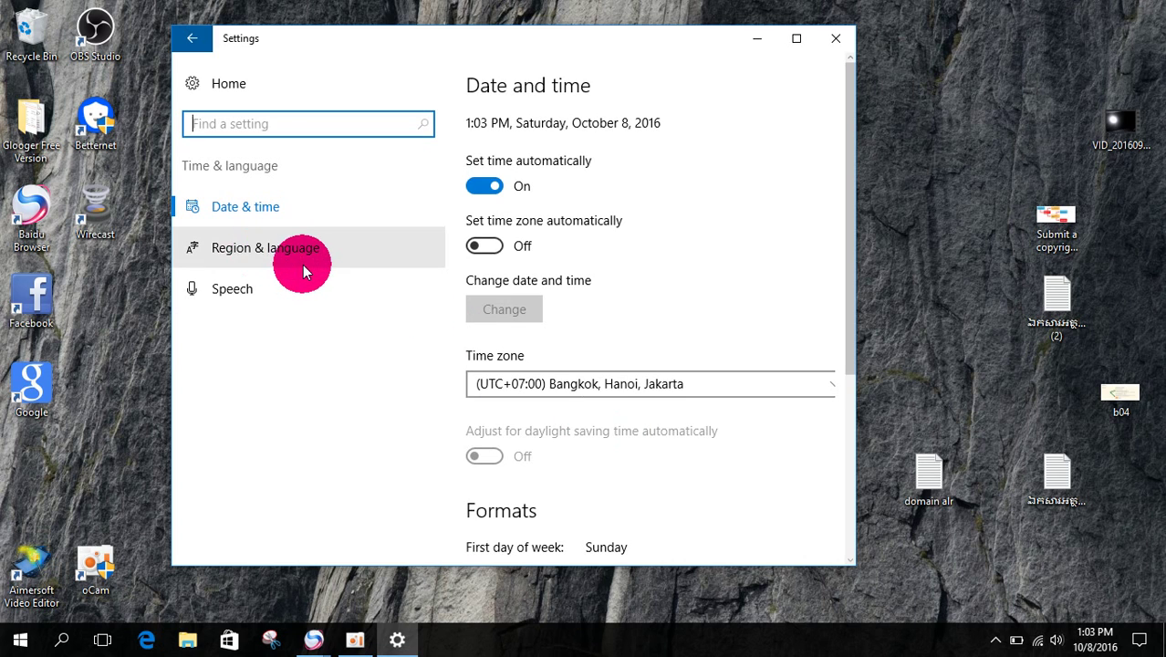
left_click(279, 248)
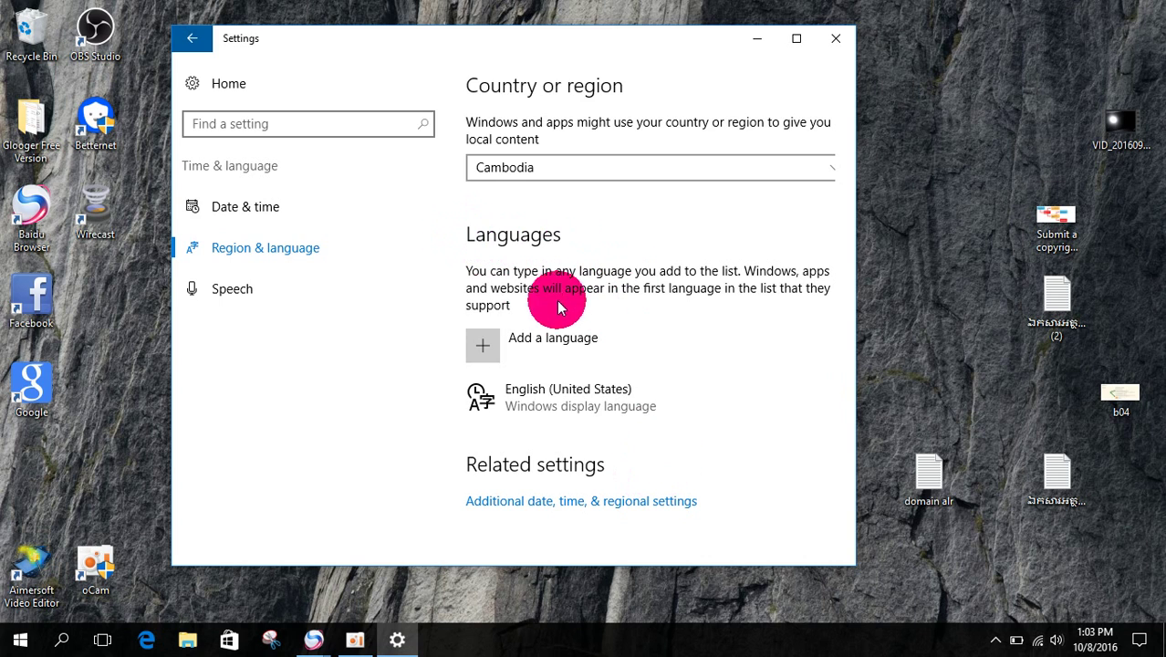
- Search for "khmer" among the available languages and add Khmer to the system languages
left_click(508, 348)
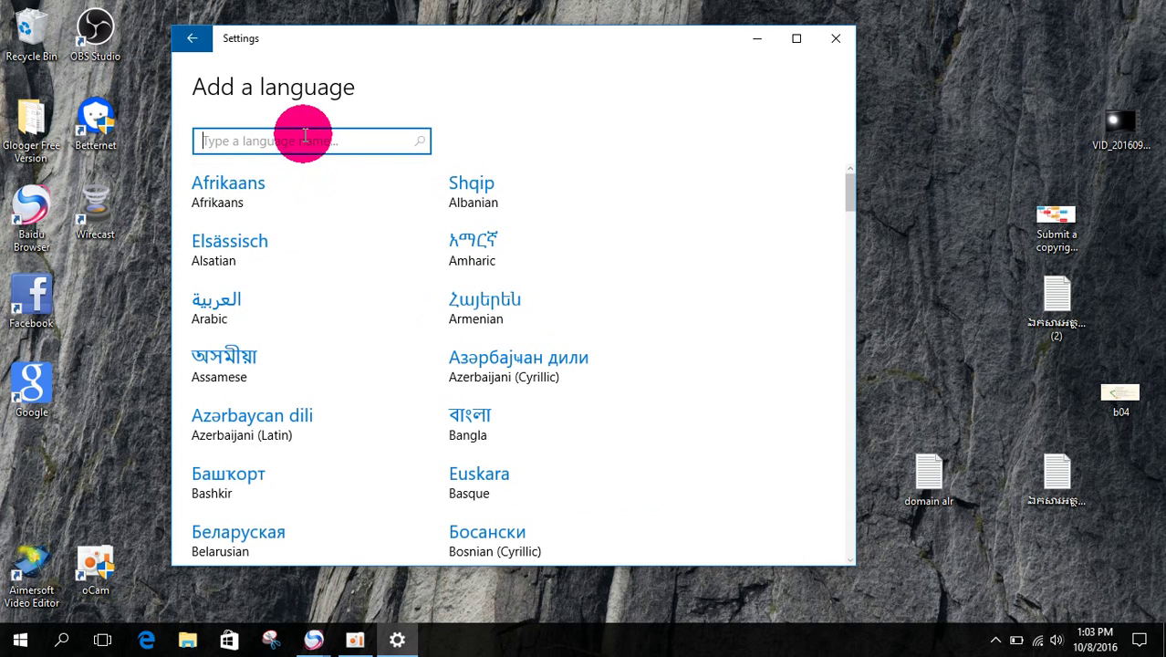
type("khmer")
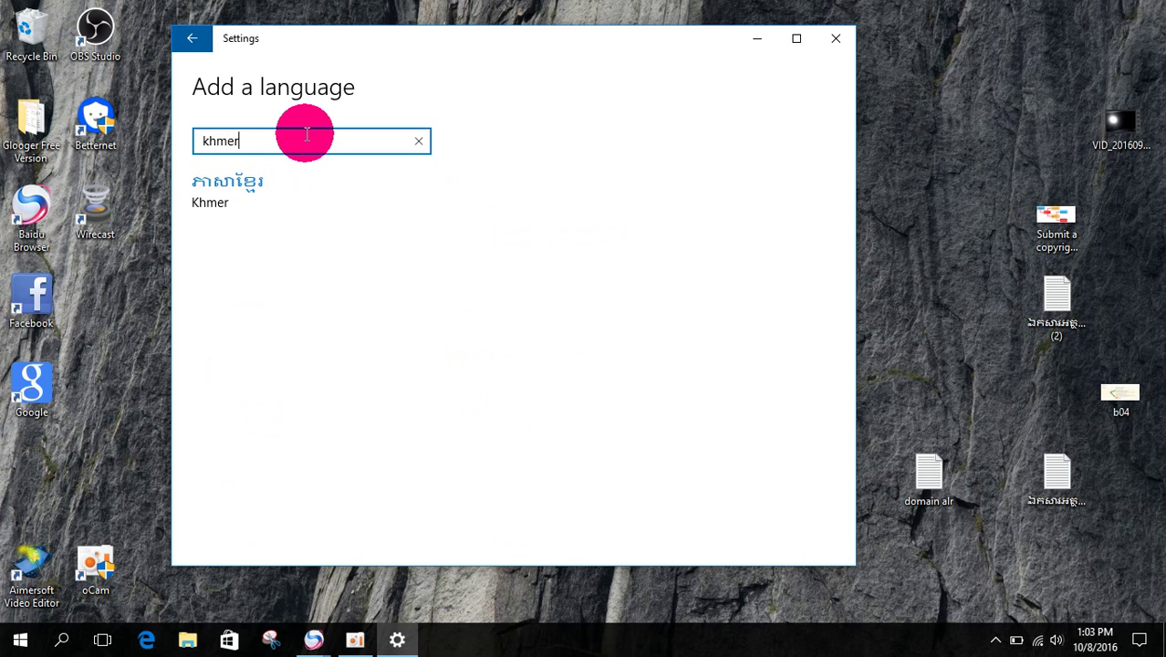
left_click(240, 197)
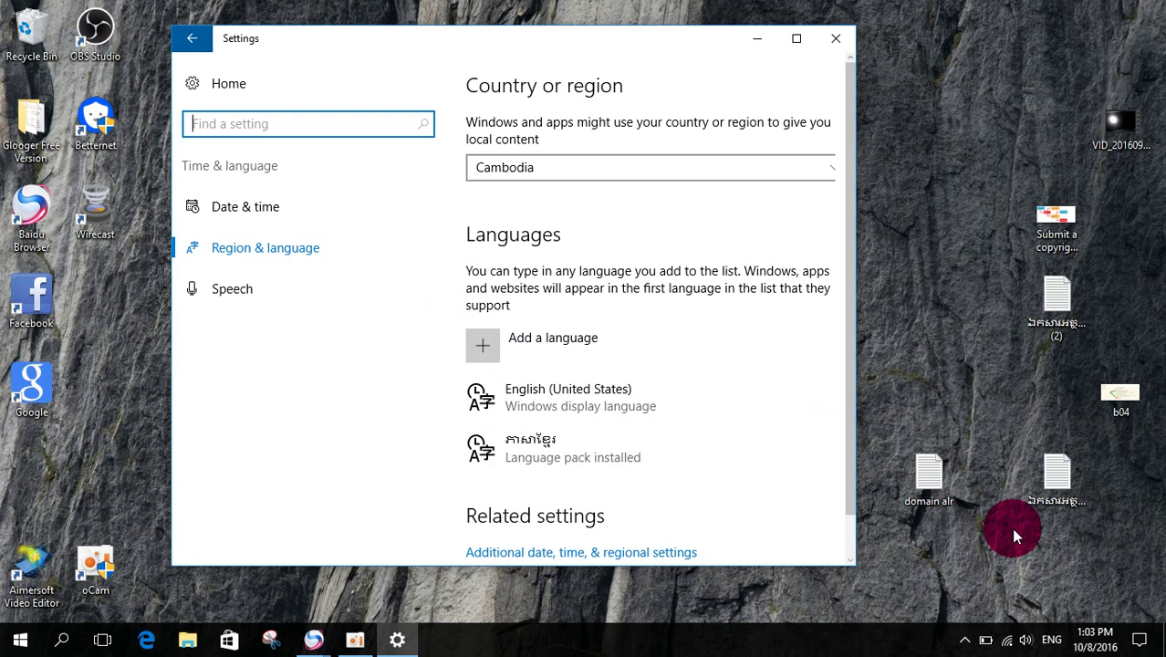
- Check which input languages and keyboards the taskbar's language switcher offers
left_click(1054, 642)
left_click(1054, 641)
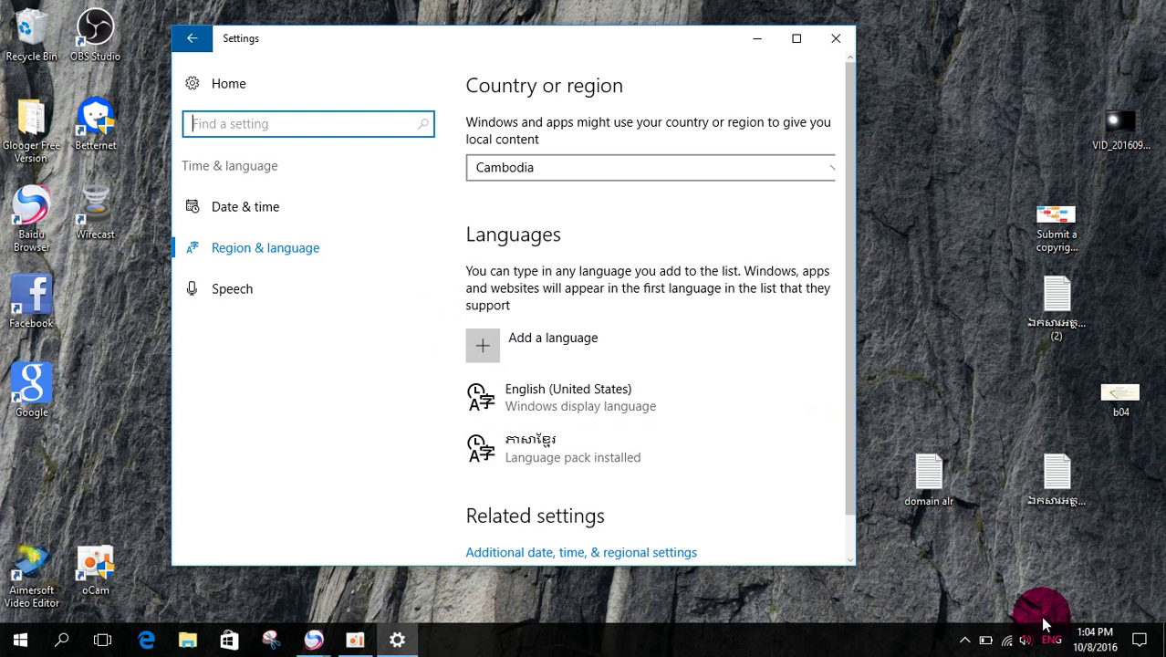
left_click(1052, 640)
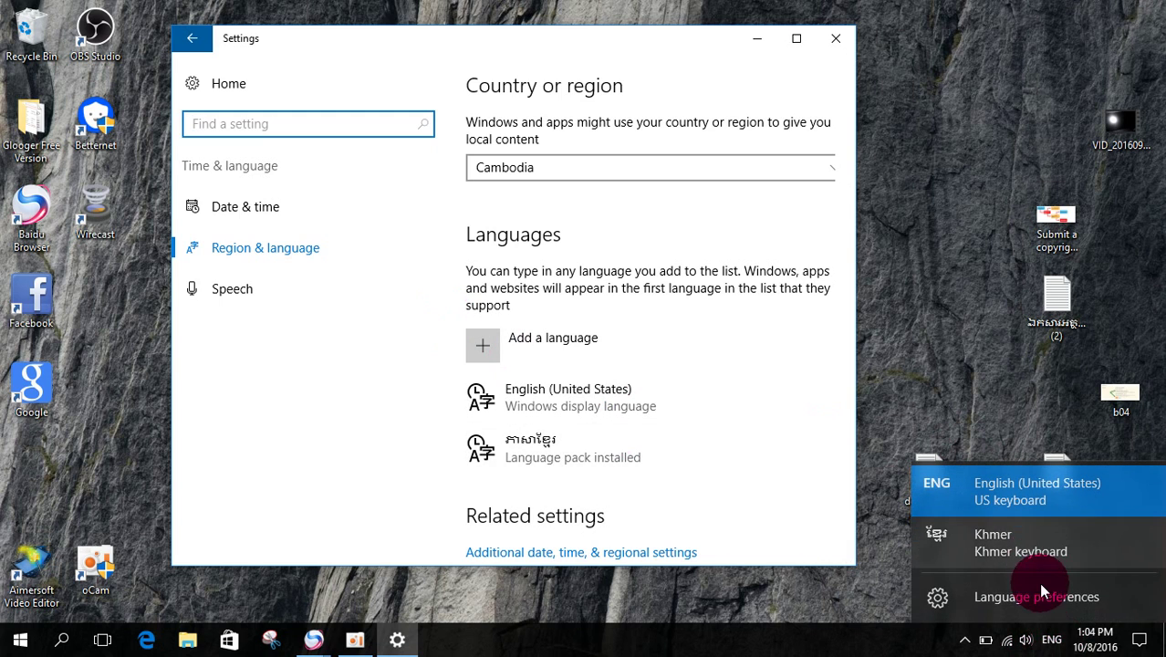
left_click(1045, 639)
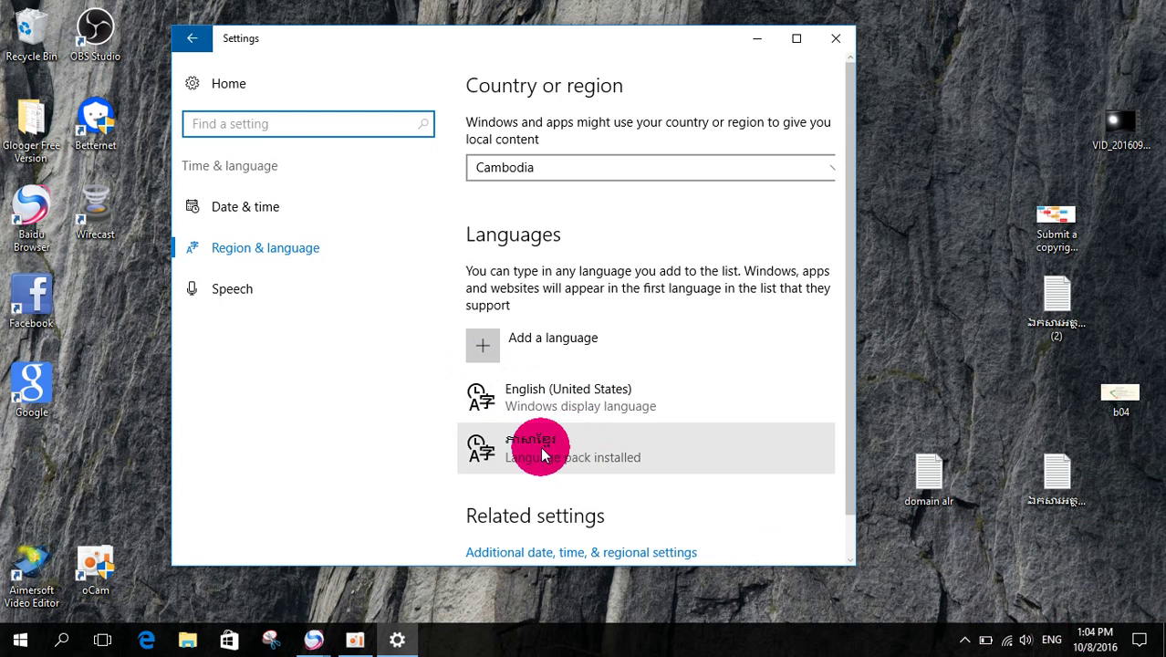
- Open the options of the Khmer language and add the Khmer (NIDA) keyboard
left_click(613, 448)
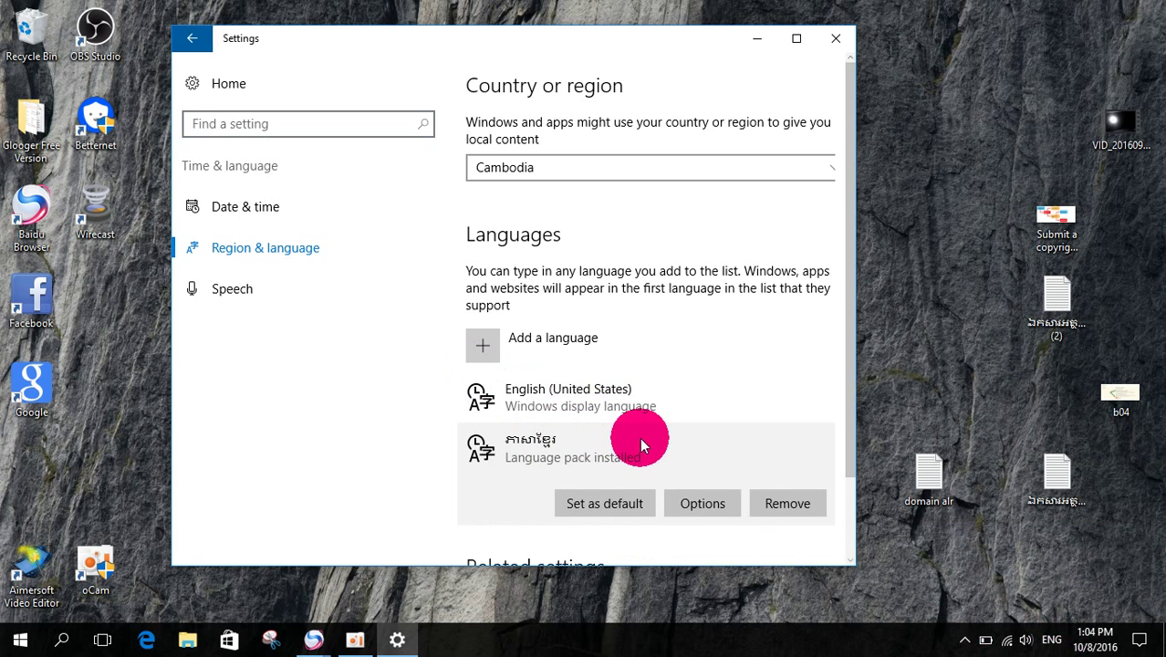
scroll(693, 440, "down", 2)
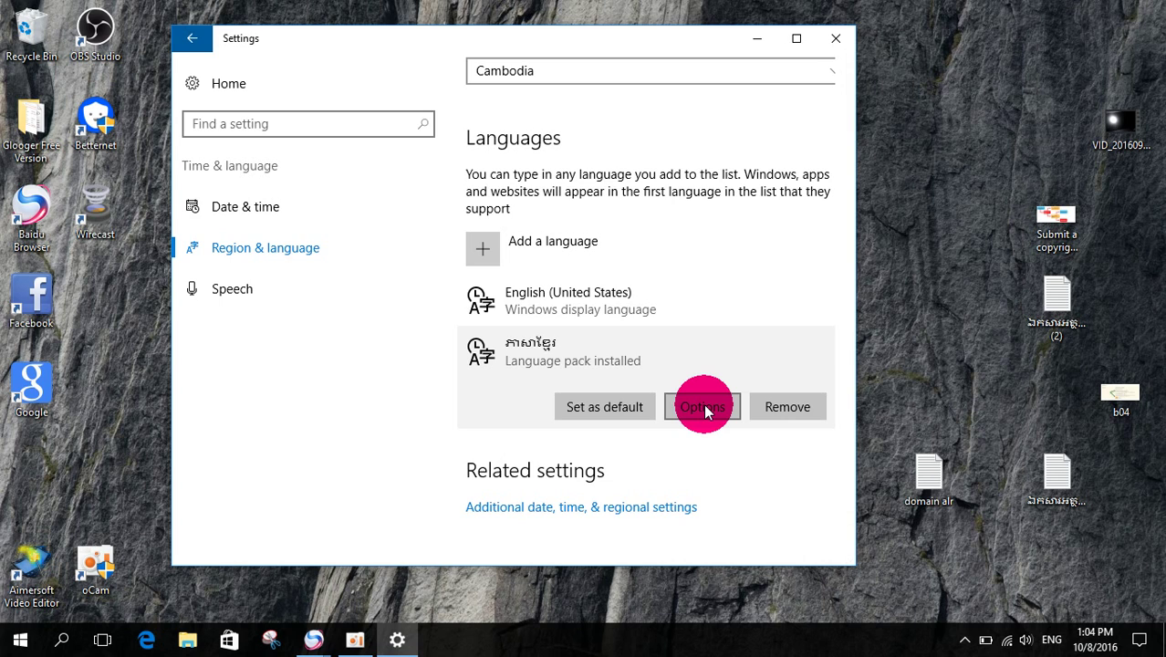
left_click(704, 406)
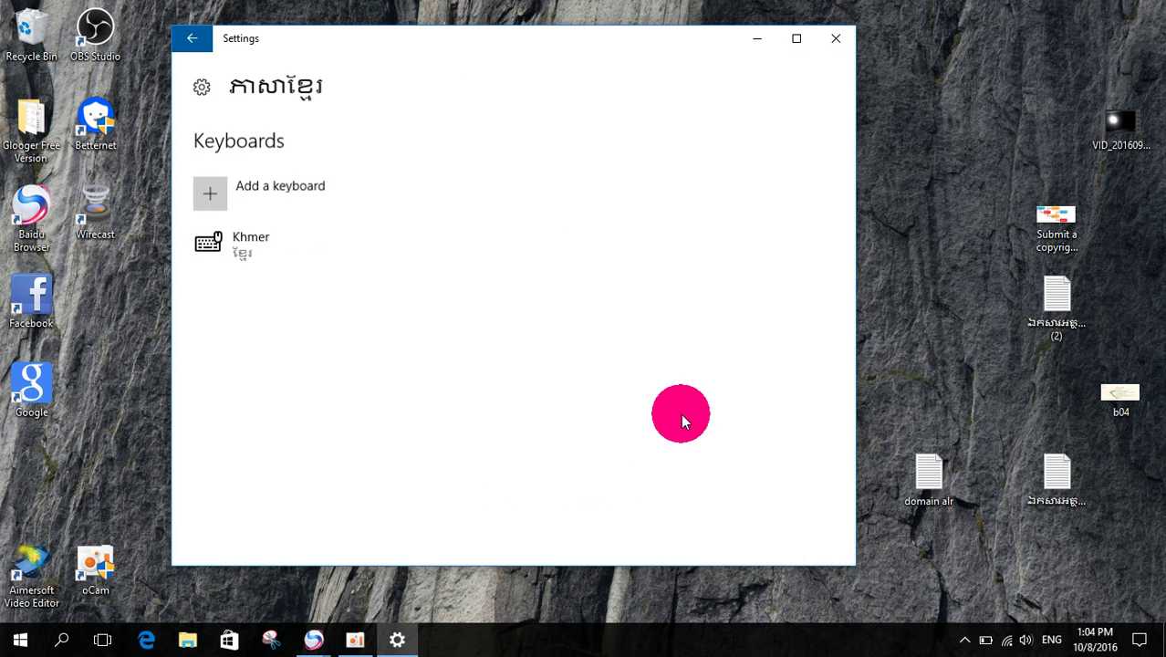
left_click(279, 204)
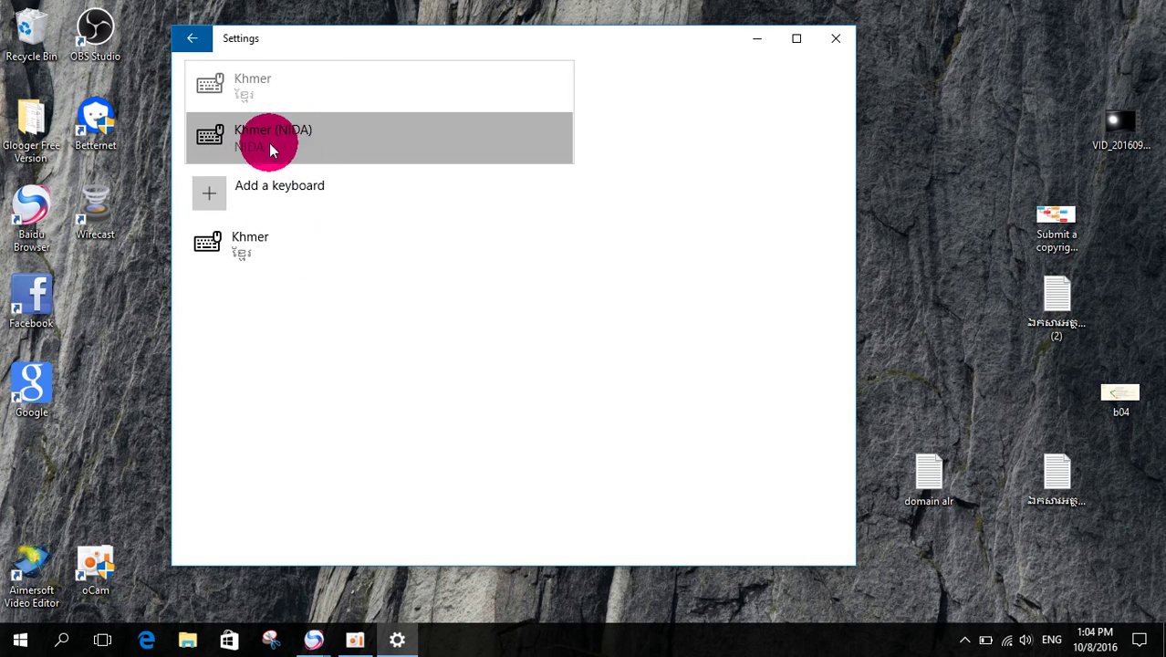
left_click(297, 139)
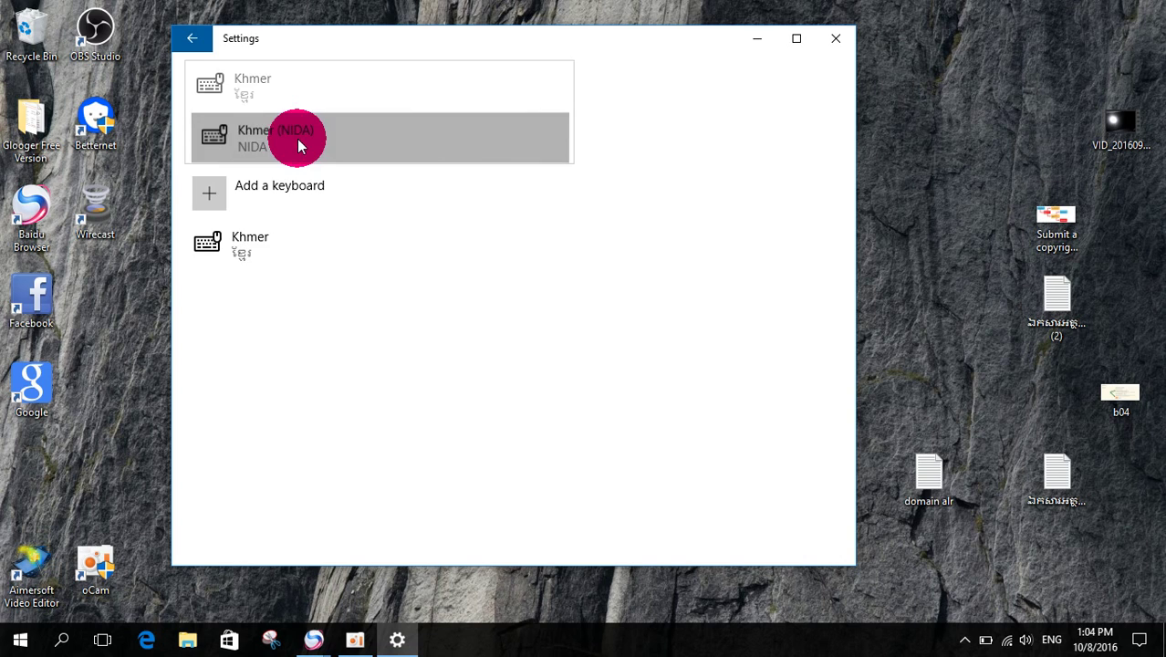
- Remove the standard Khmer keyboard from the Khmer language, keeping Khmer (NIDA), and close Settings
left_click(274, 242)
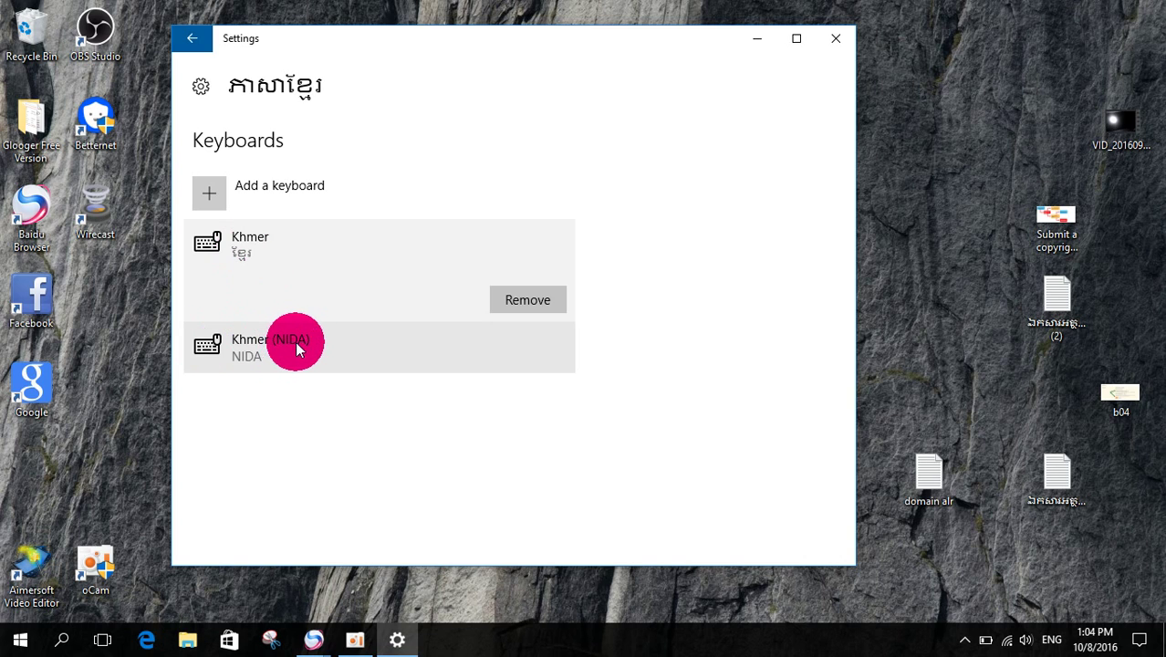
left_click(517, 301)
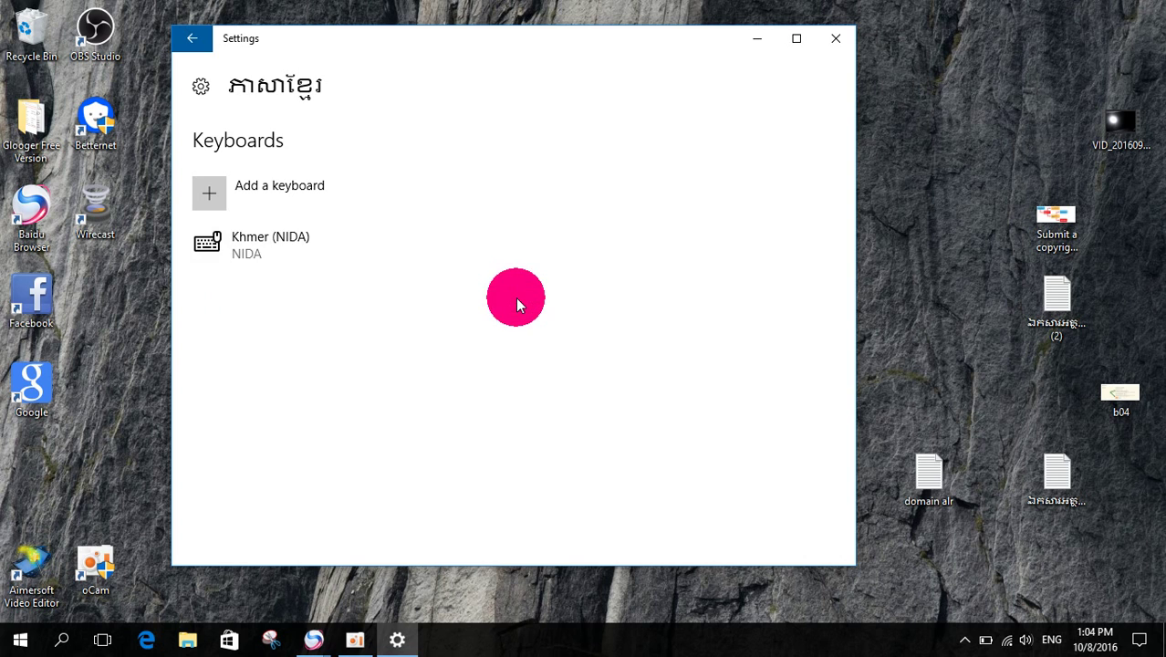
left_click(190, 38)
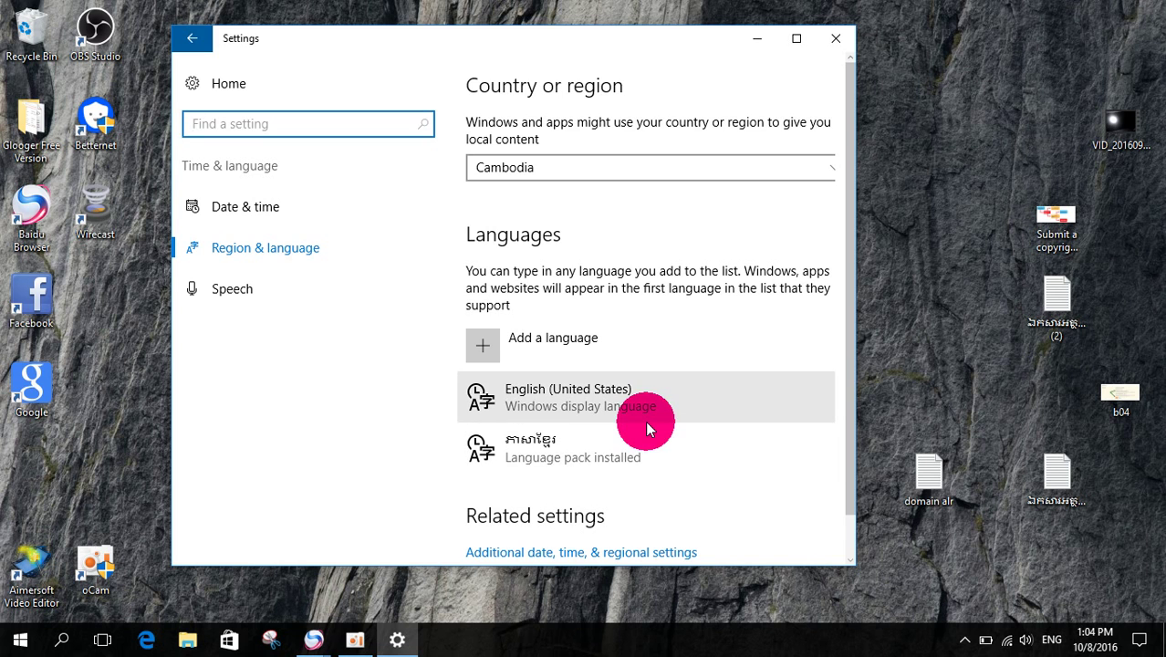
left_click(835, 38)
left_click(491, 146)
left_click(498, 155)
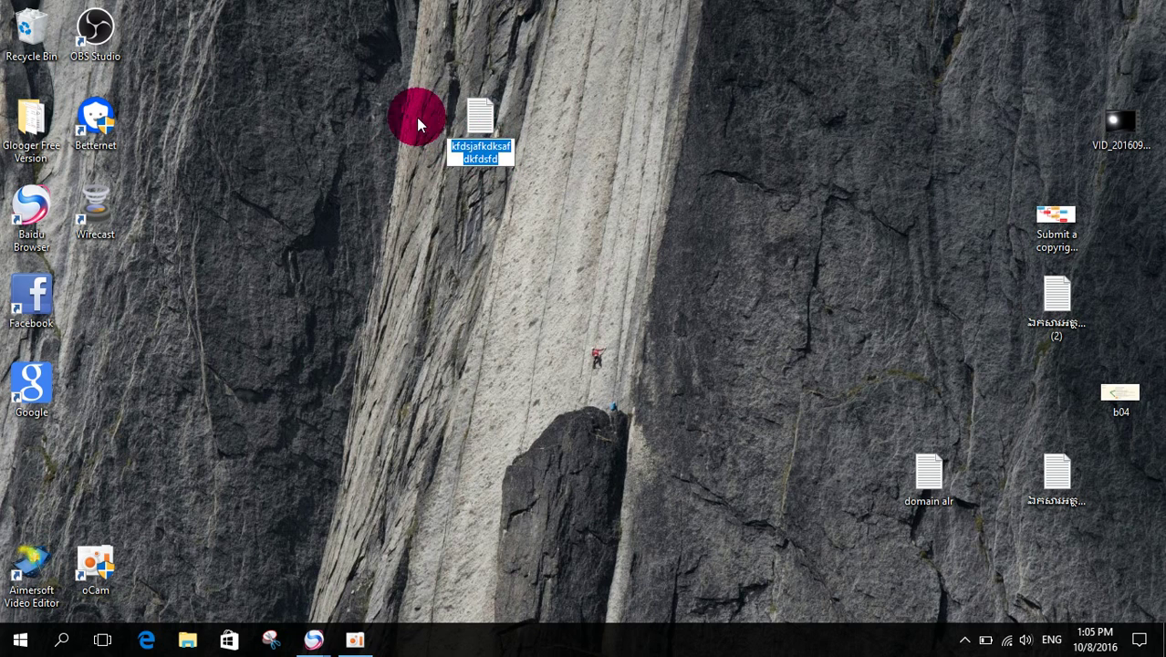
left_click(536, 251)
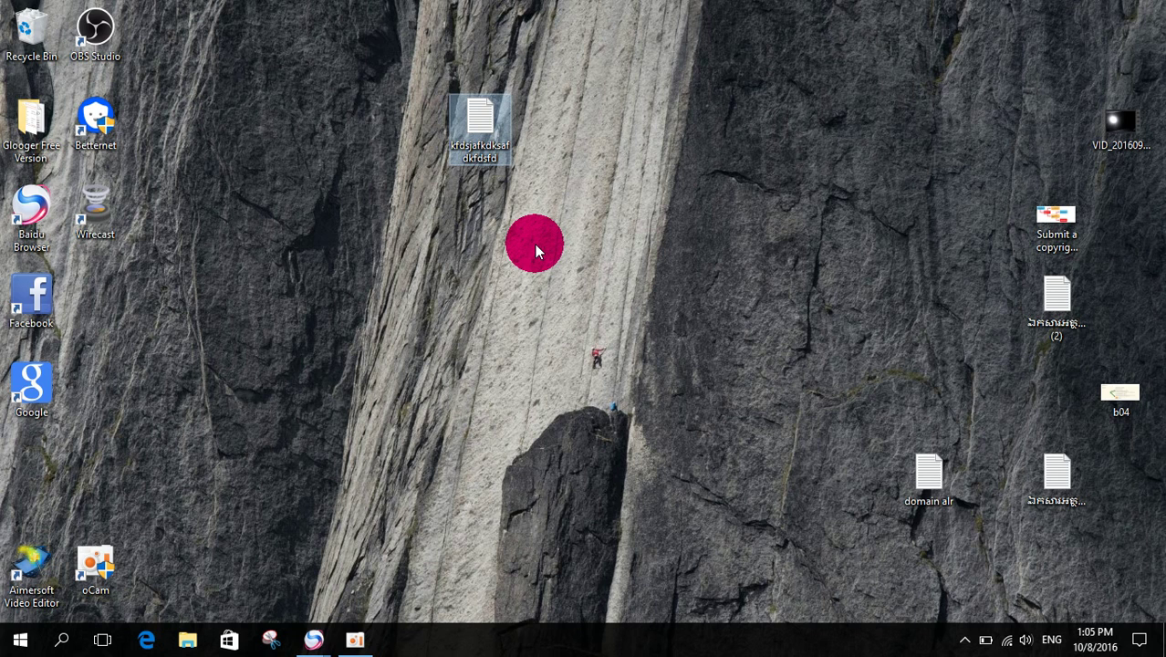
right_click(536, 252)
left_click(470, 223)
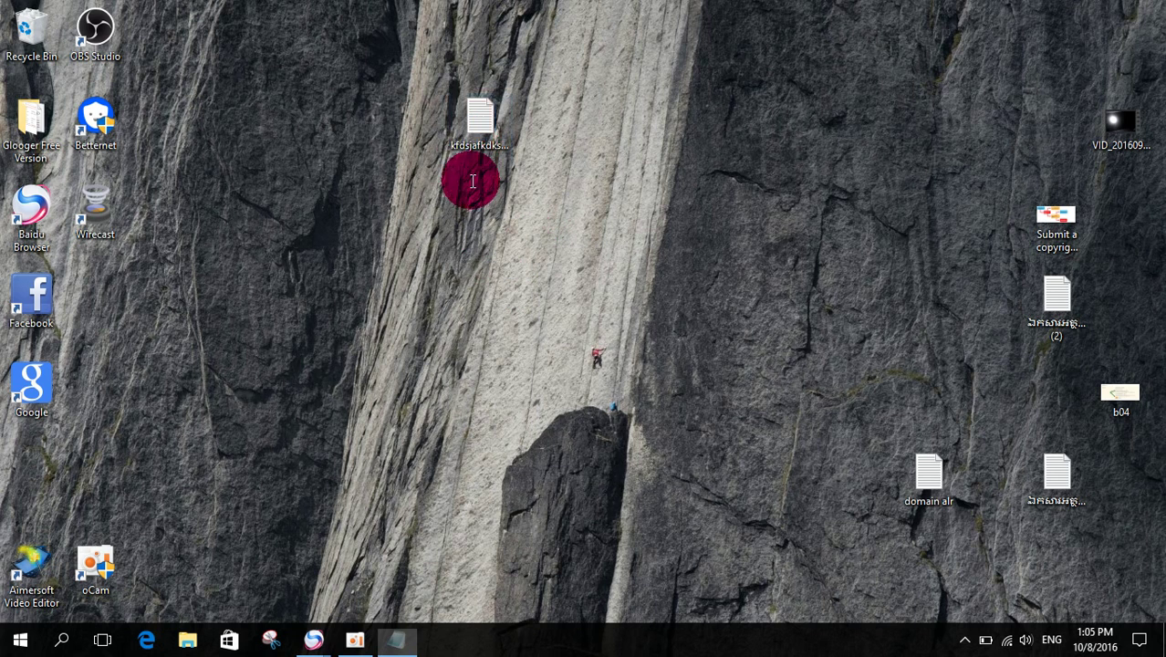
- Write "Shift+Alt" in the desktop text document kfdsjafkdksafdkfdsfd, and close it with the changes saved
double_click(471, 146)
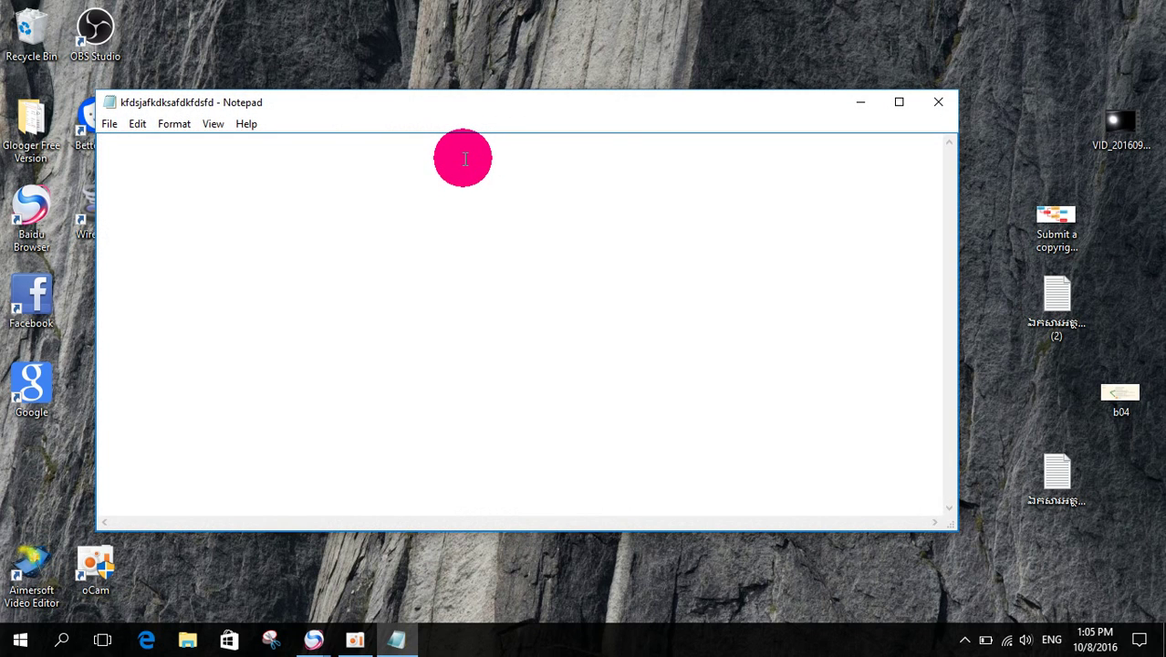
type("Shift")
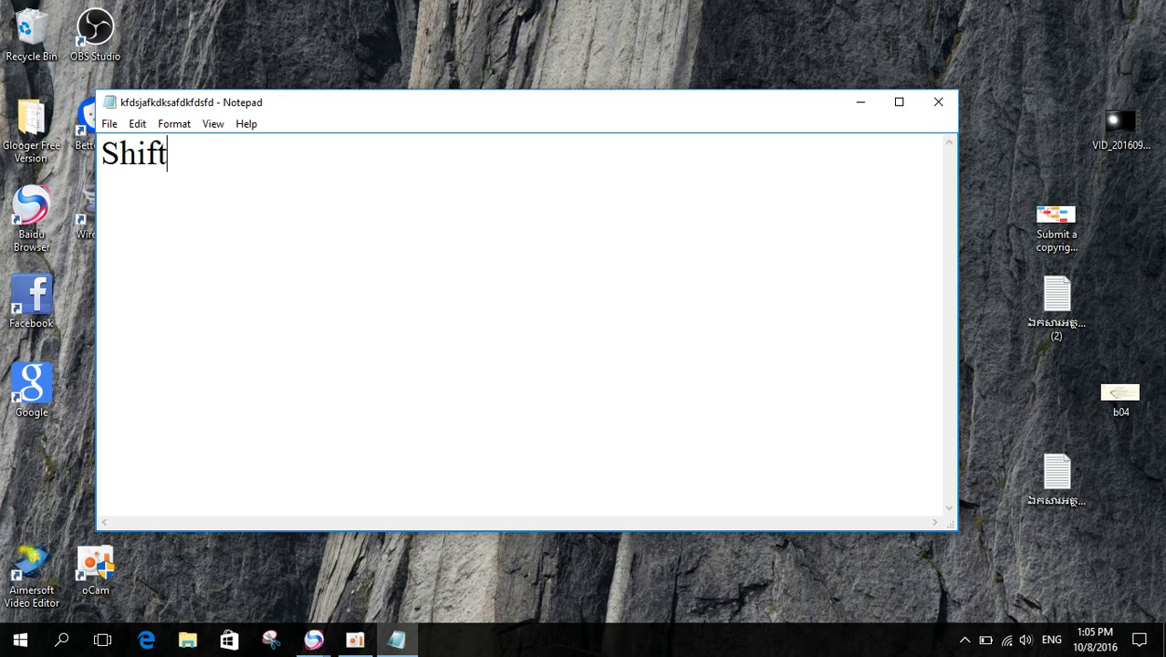
type("+Slt")
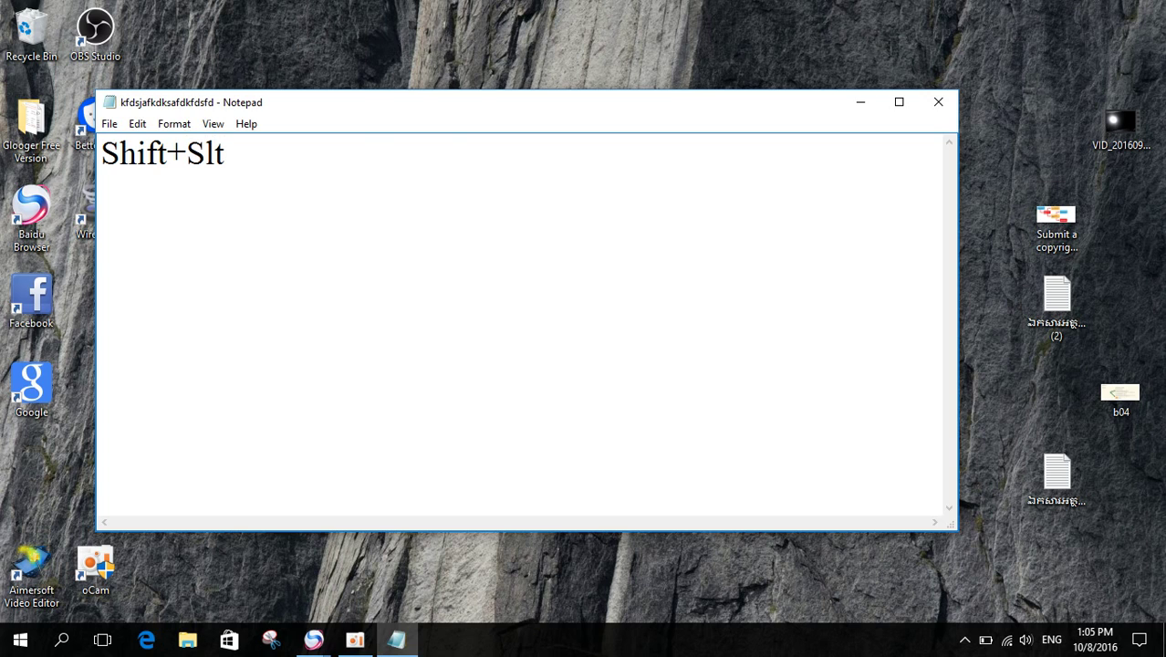
key("Left")
key("Left")
key("BackSpace")
type("A")
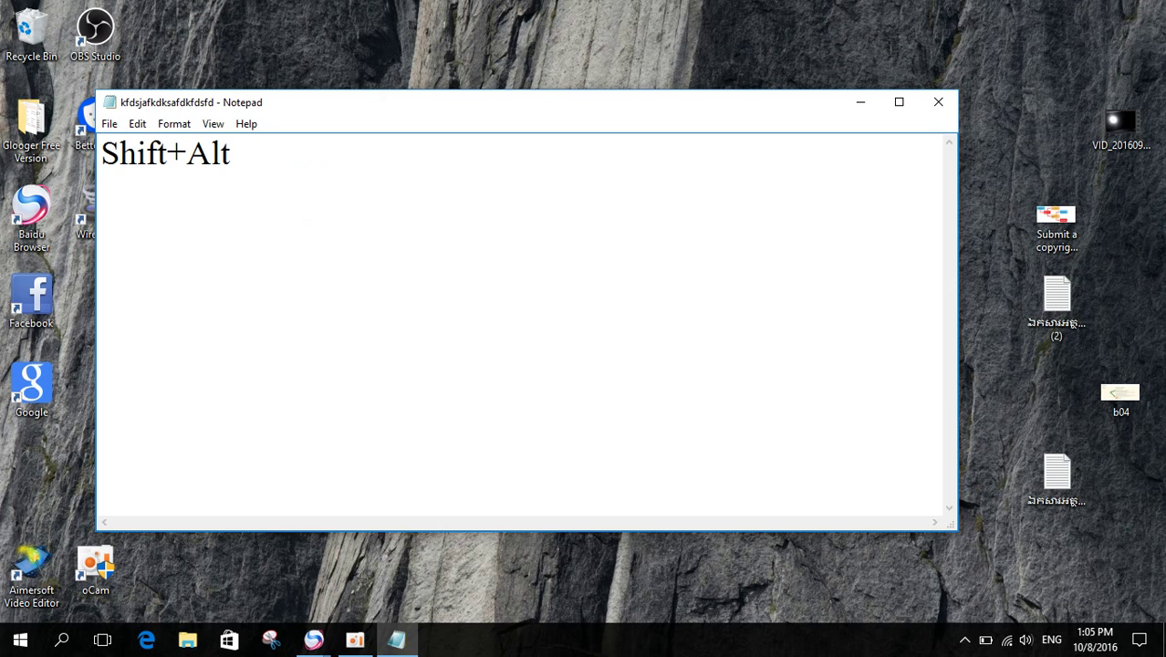
left_click(250, 167)
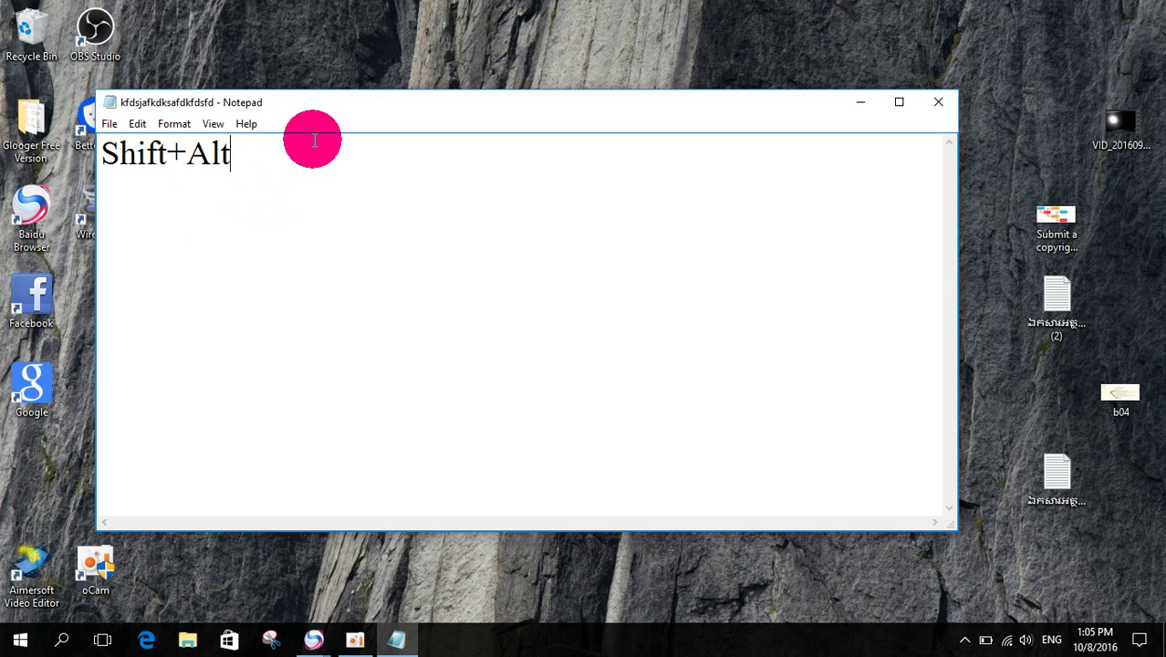
left_click(937, 108)
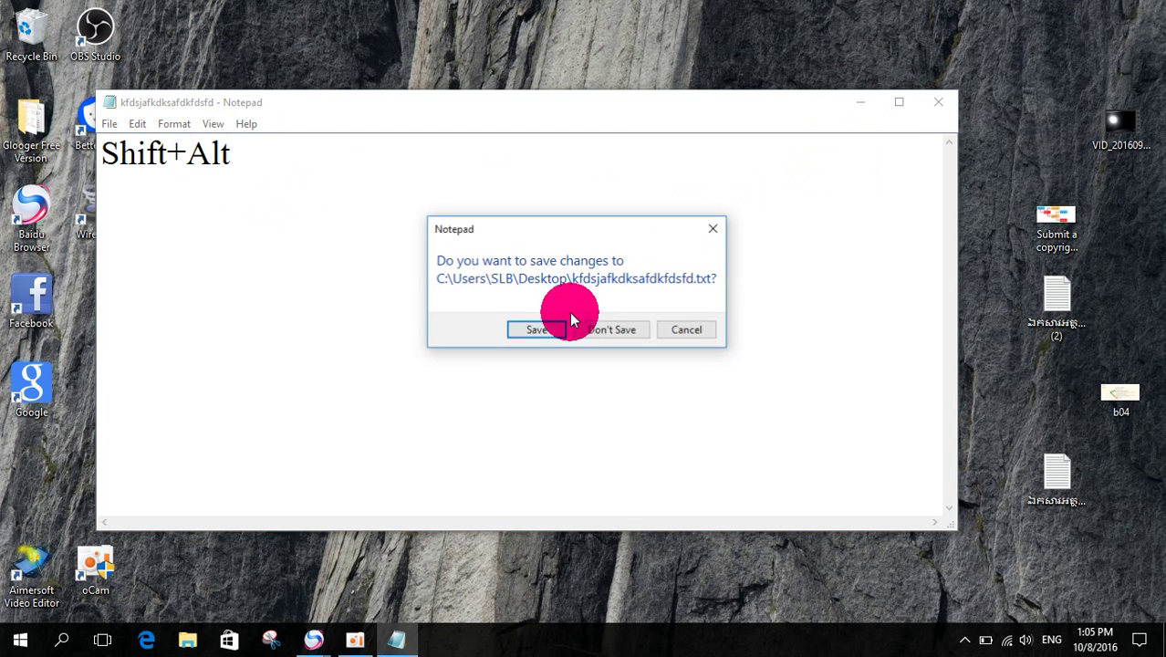
left_click(539, 322)
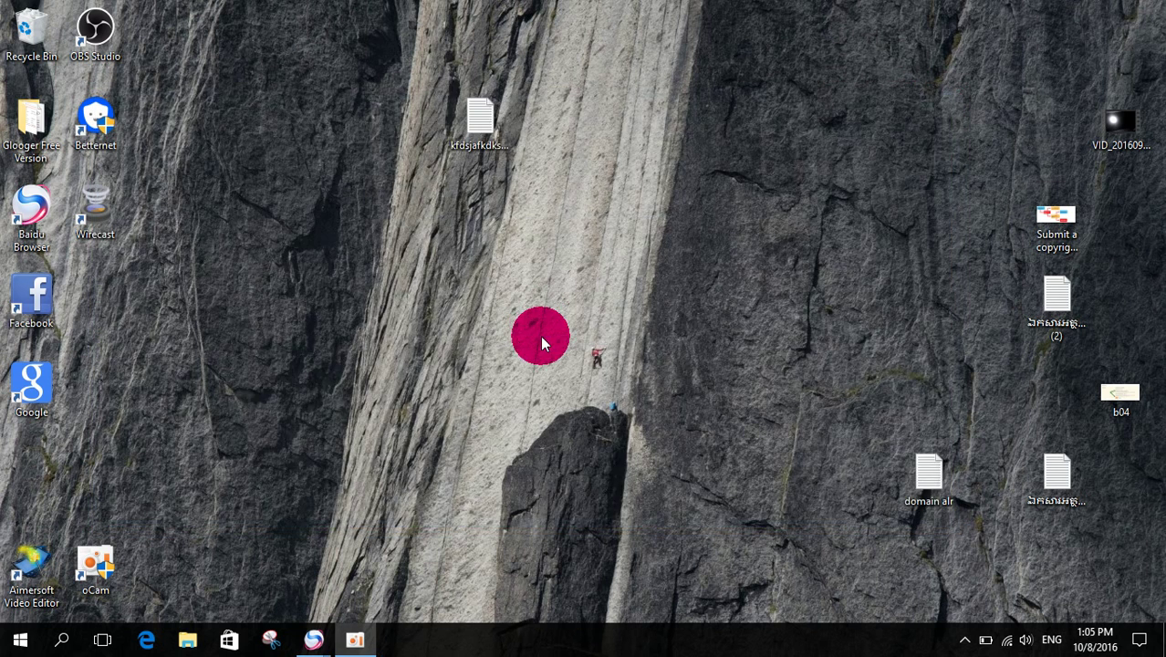
- Start renaming the kfdsjafkdksafdkfdsfd text document and cycle the input language between English (United States) and Khmer, ending on the Khmer (NIDA) keyboard
left_click(482, 156)
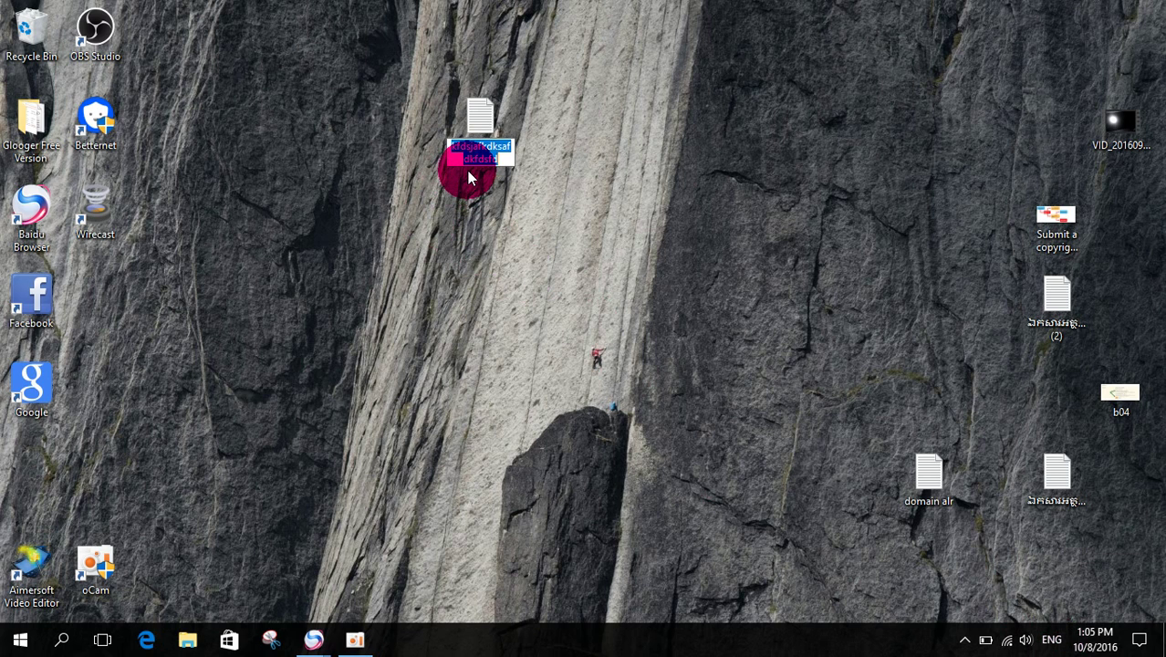
key("alt+shift")
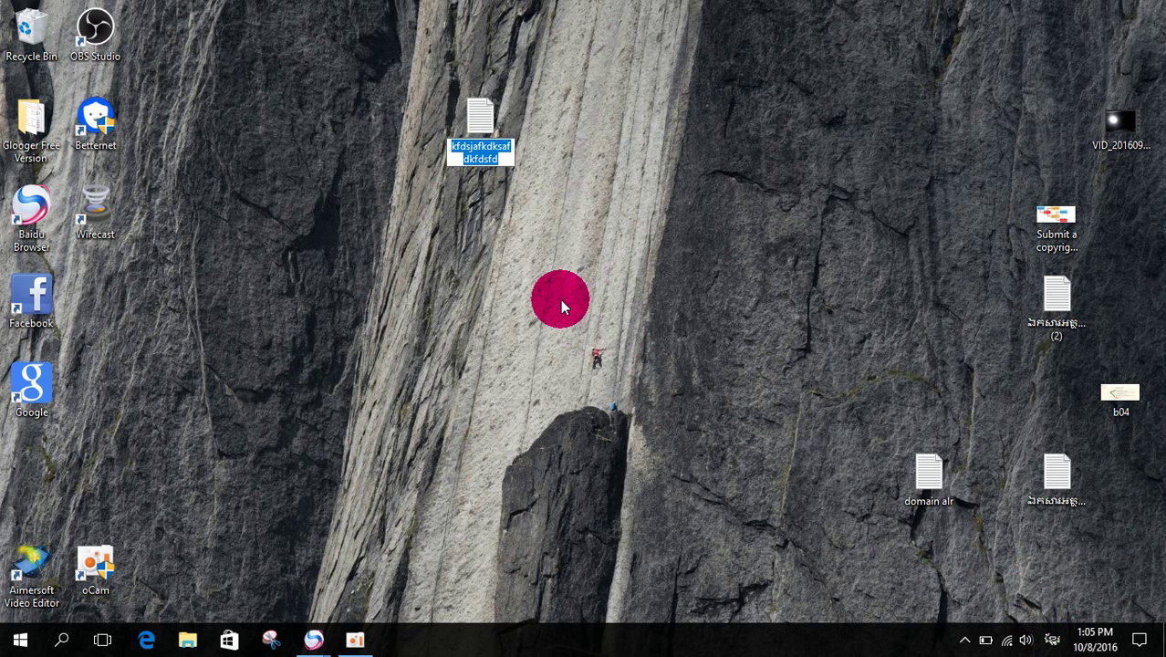
key("super+space")
key("super+space")
key("super+space")
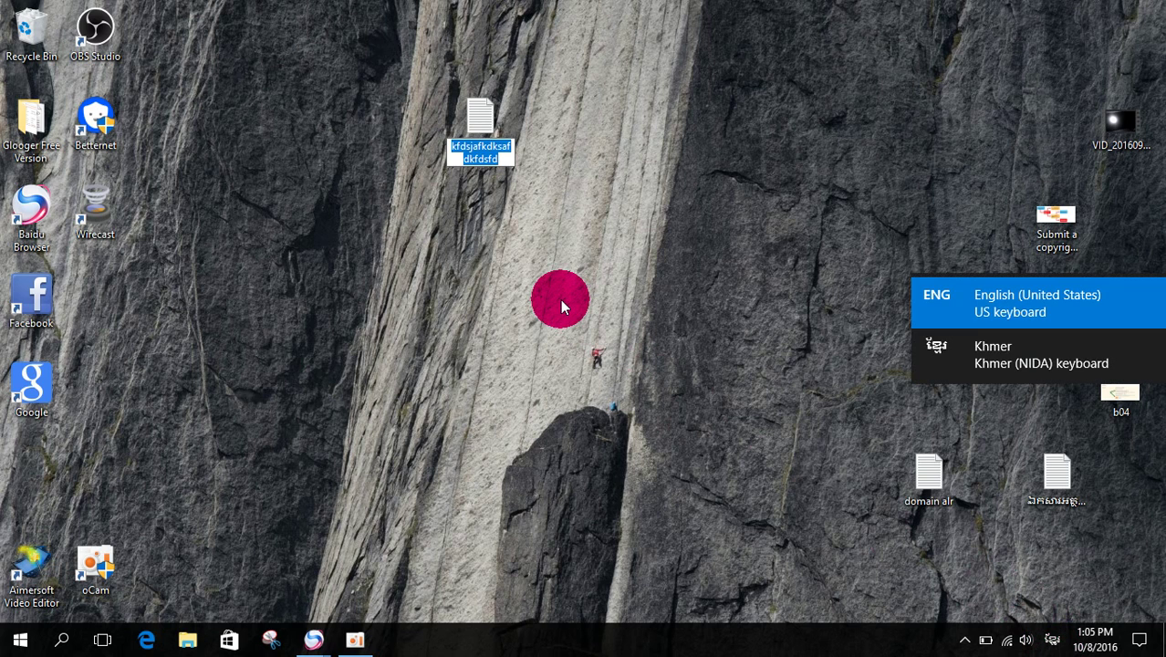
key("super+space")
key("super+space")
key("super+space")
key("super+space")
key("super+space")
key("super+space")
key("super+space")
key("super+space")
key("super+space")
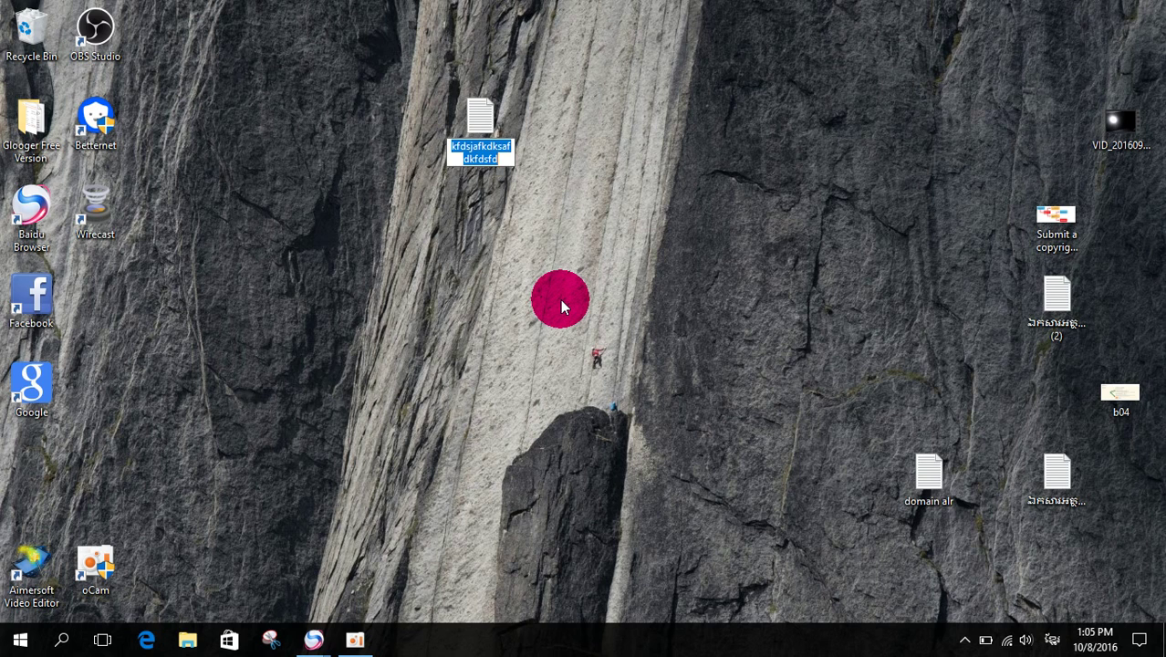
key("super+space")
key("super+space")
key("super+space")
key("super+space")
key("super+space")
key("super+space")
key("super+space")
key("super+space")
key("super+space")
key("super+space")
- Rename the text document as "នេះជារបៀបដាក់ក្ដារចុចខ្មែរលើវីនដូ១០" and refresh the desktop
key("BackSpace")
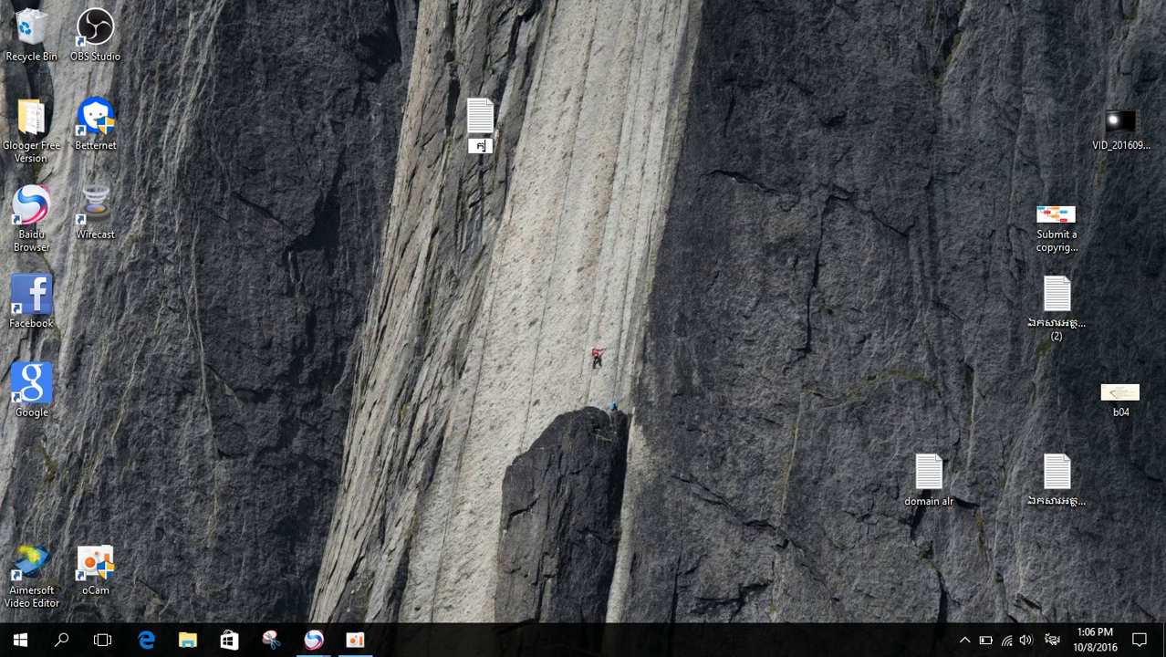
type("សេះ")
type("ជារបៀប")
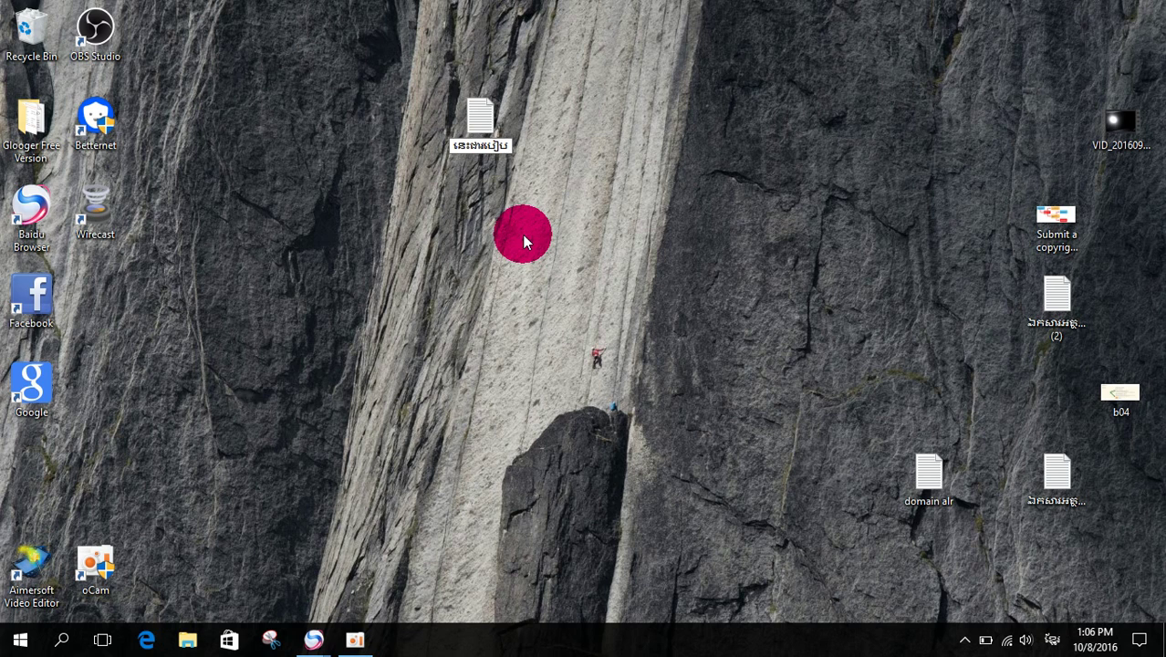
type("ដាក់ក្ដា")
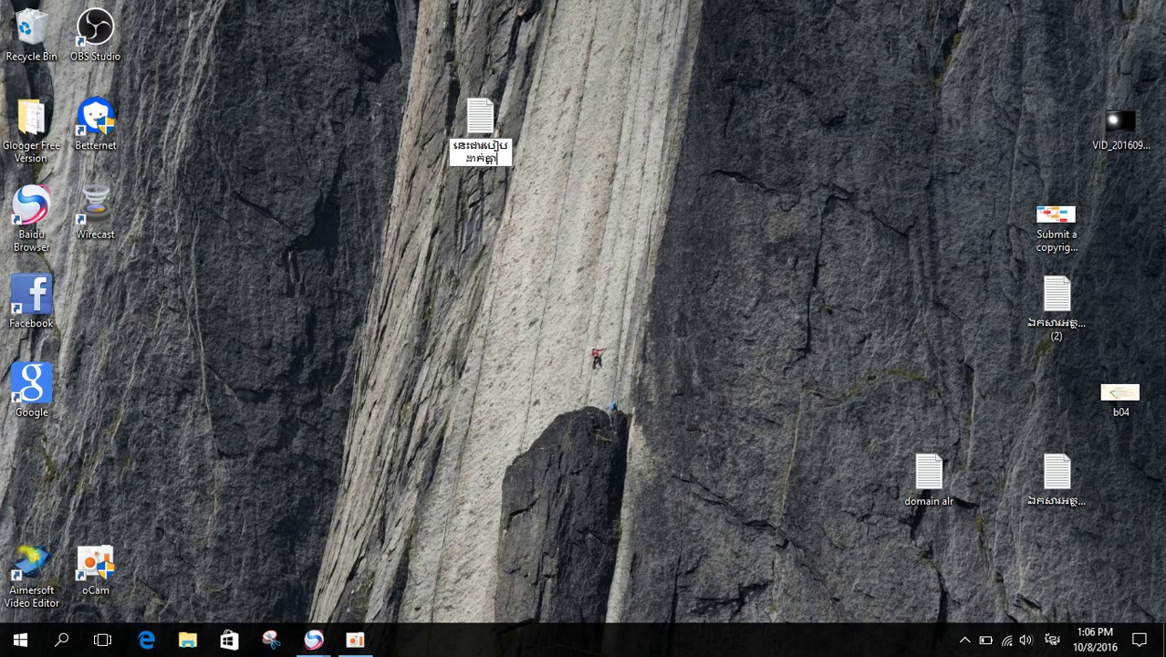
type("រចុចខ")
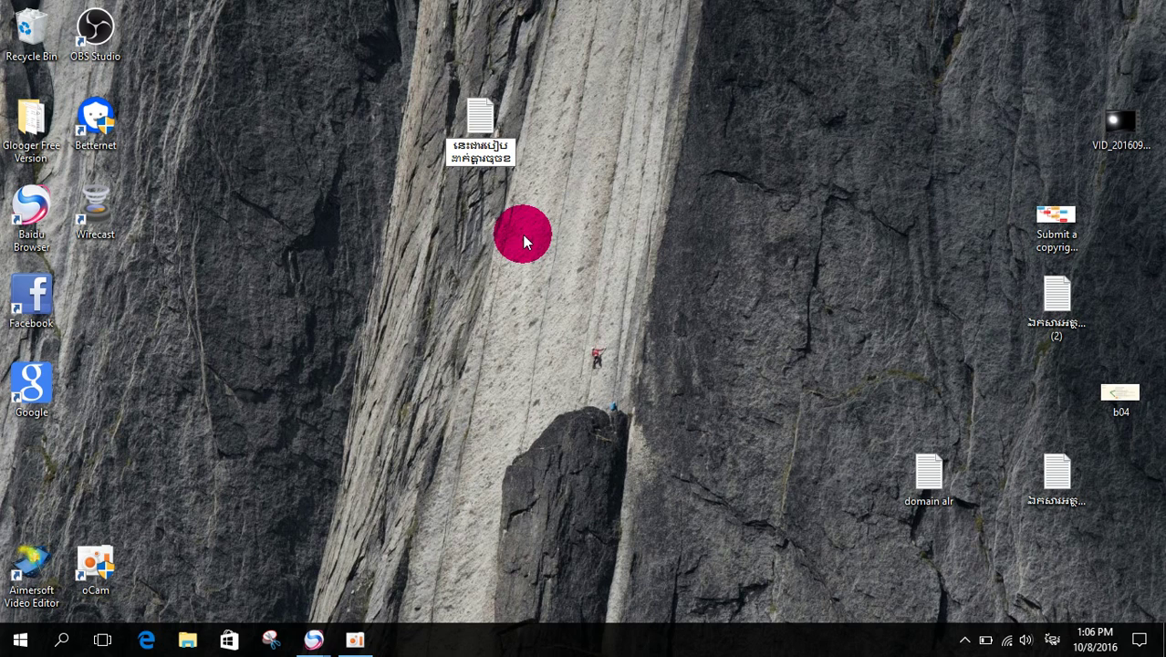
type("្មែរលើ")
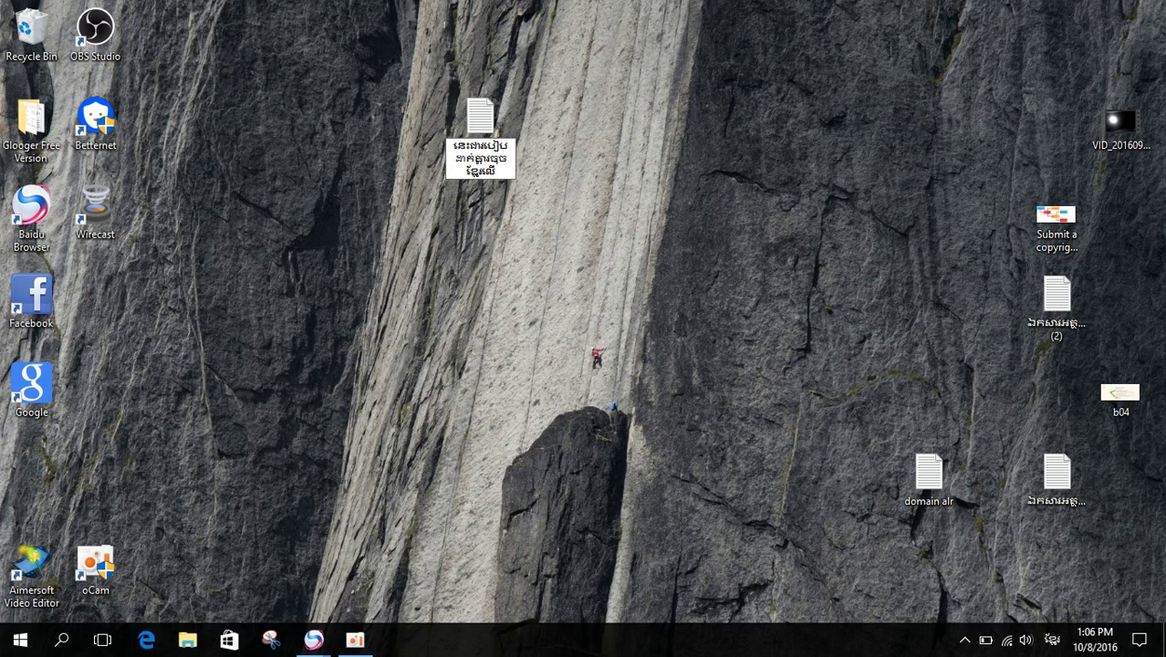
type("វីនដូ90")
key("Return")
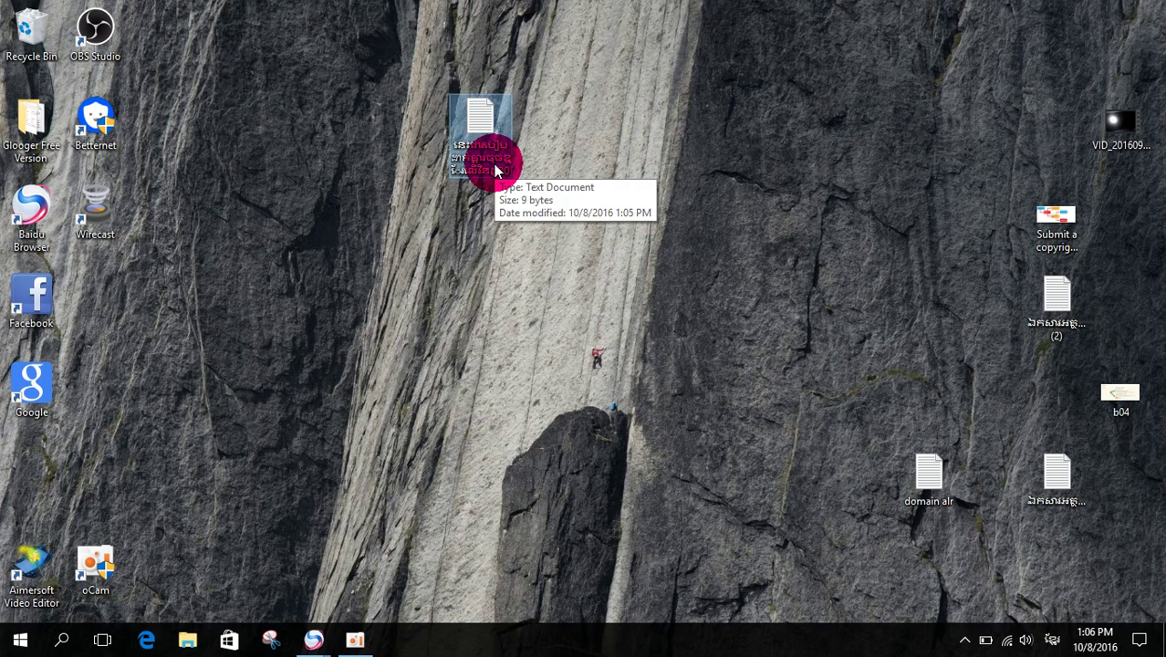
right_click(453, 239)
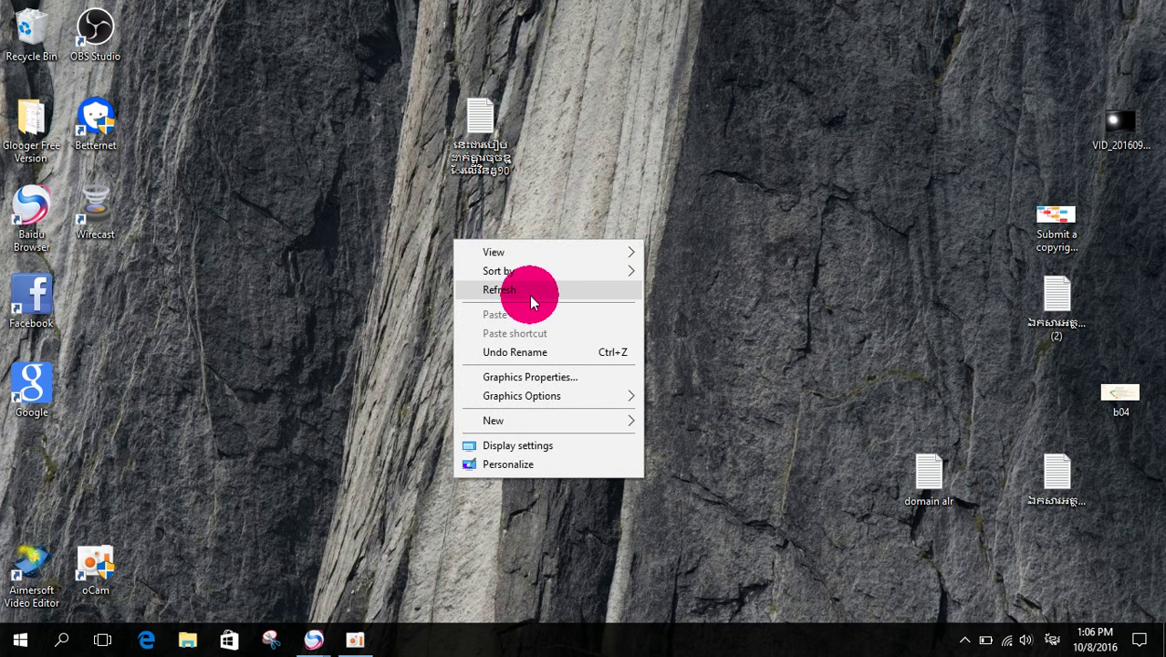
left_click(532, 290)
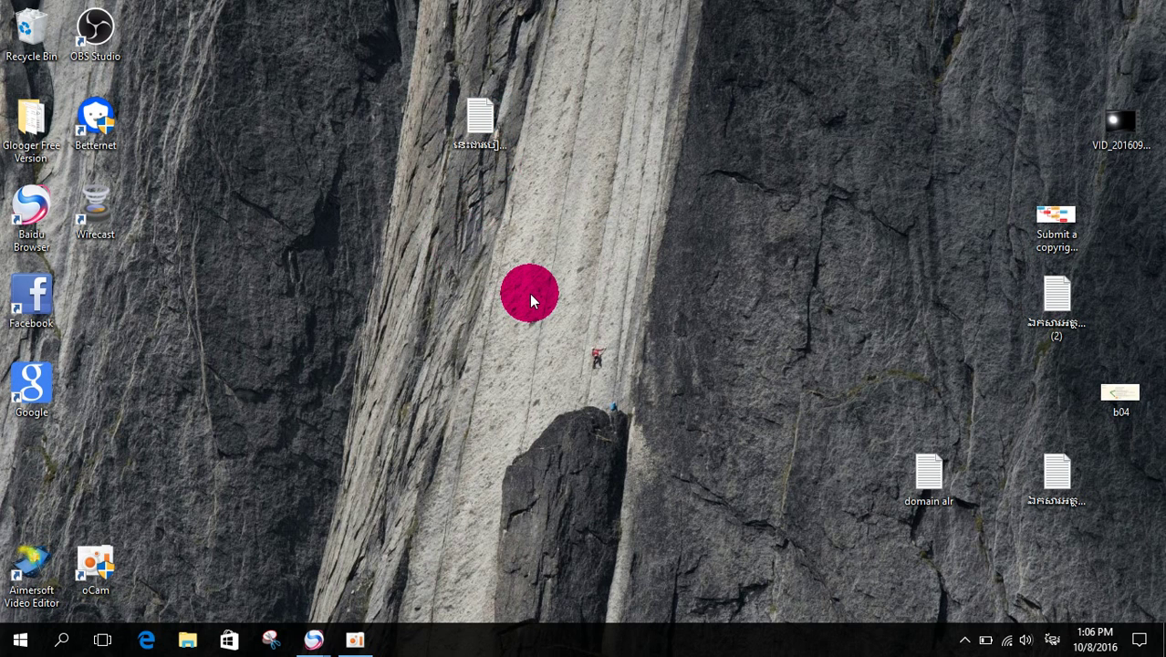